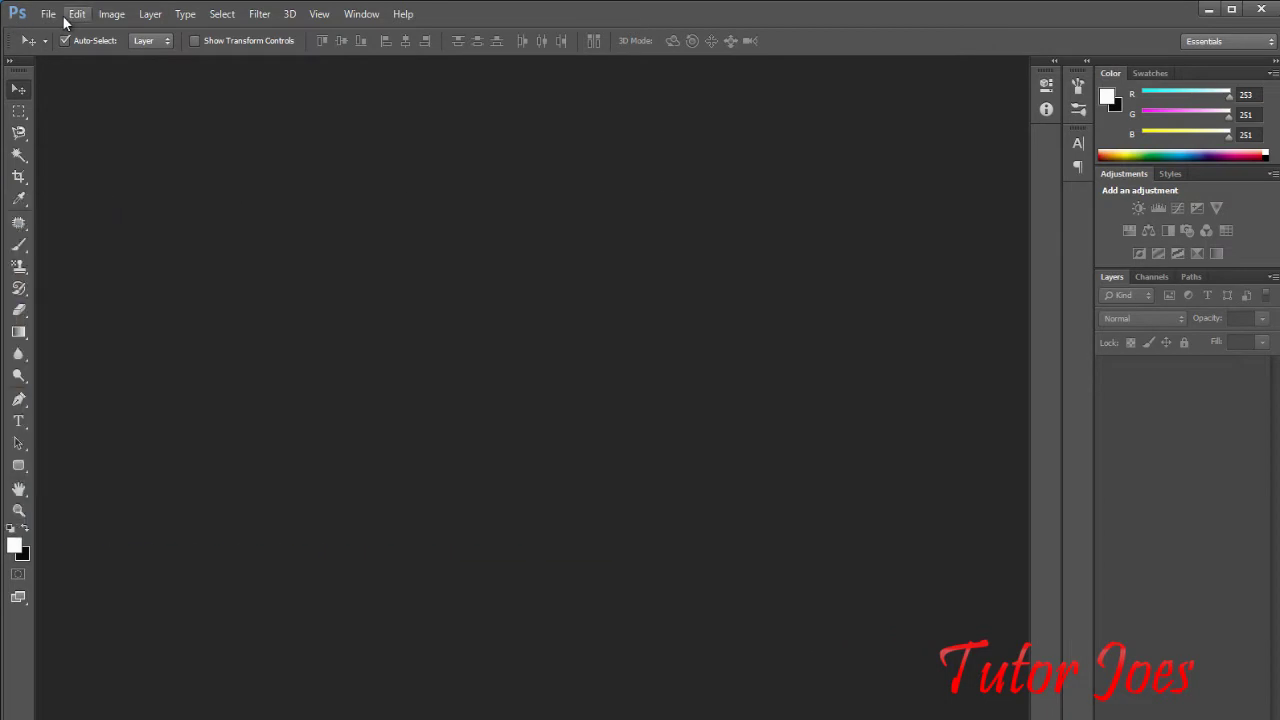
Step: Open the child portrait 00.jpg and convert its locked Background into Layer 0
left_click(48, 14)
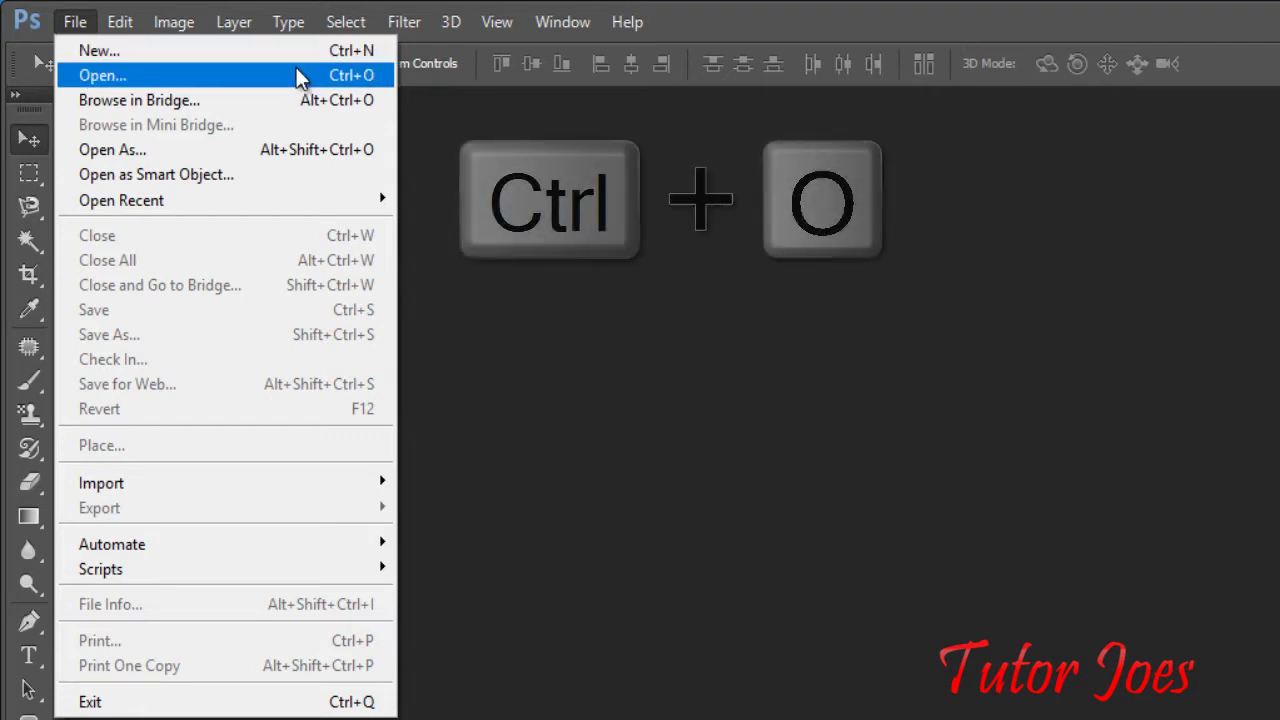
left_click(314, 77)
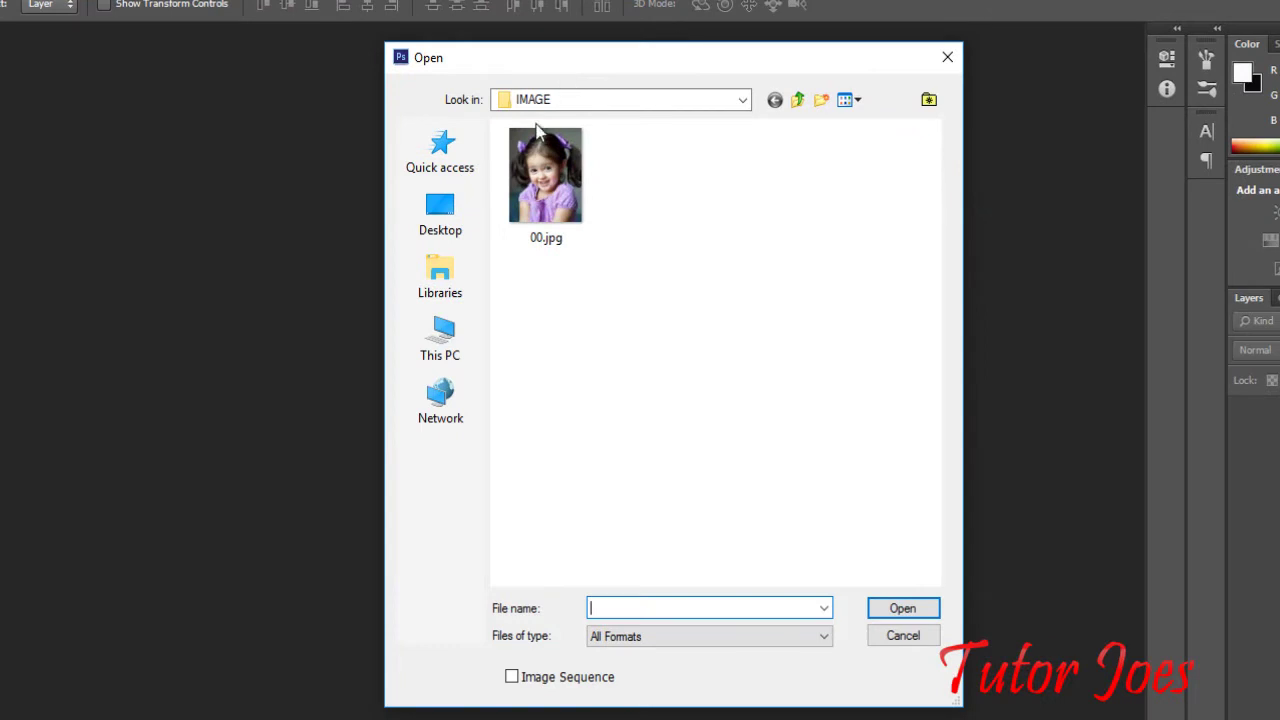
double_click(545, 167)
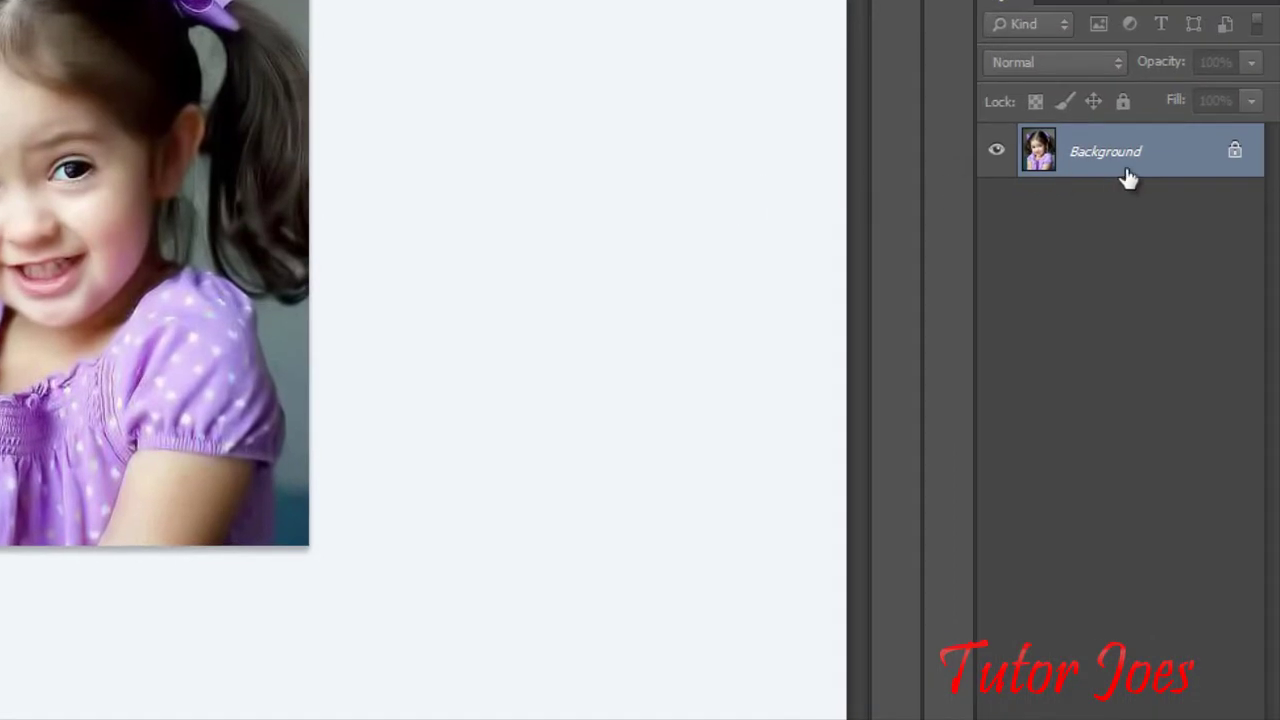
double_click(1128, 177)
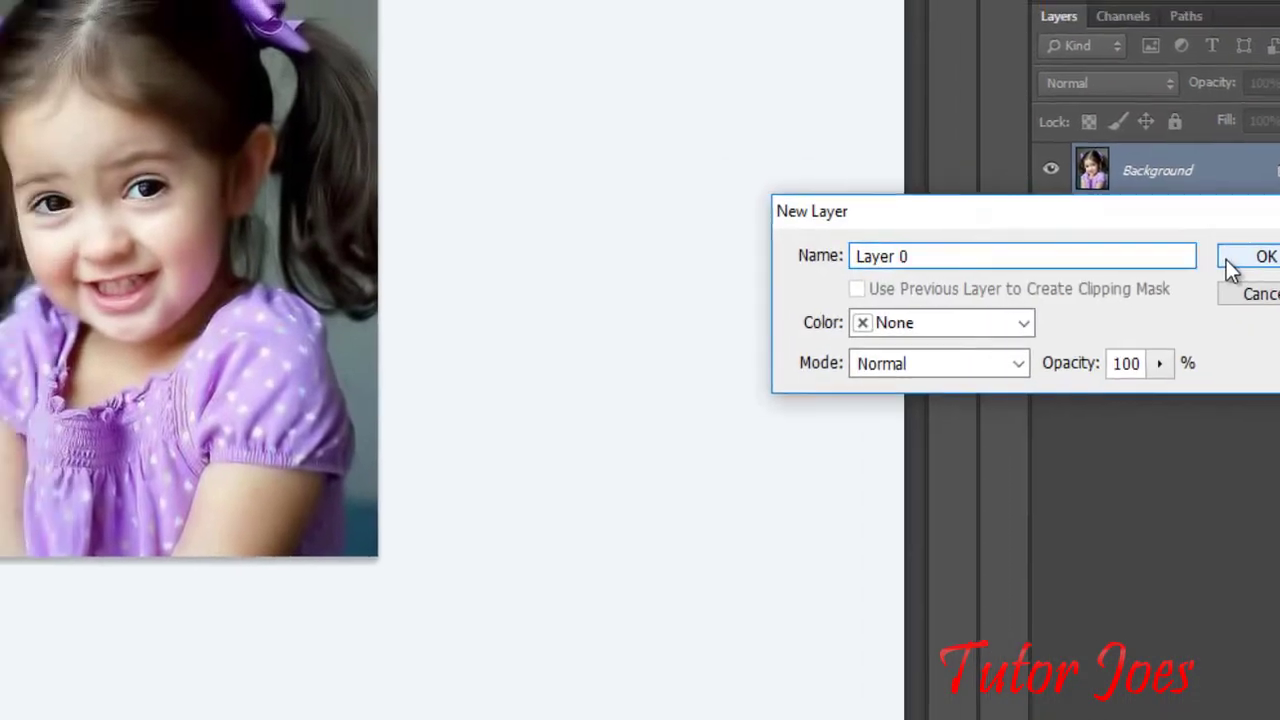
left_click(1180, 245)
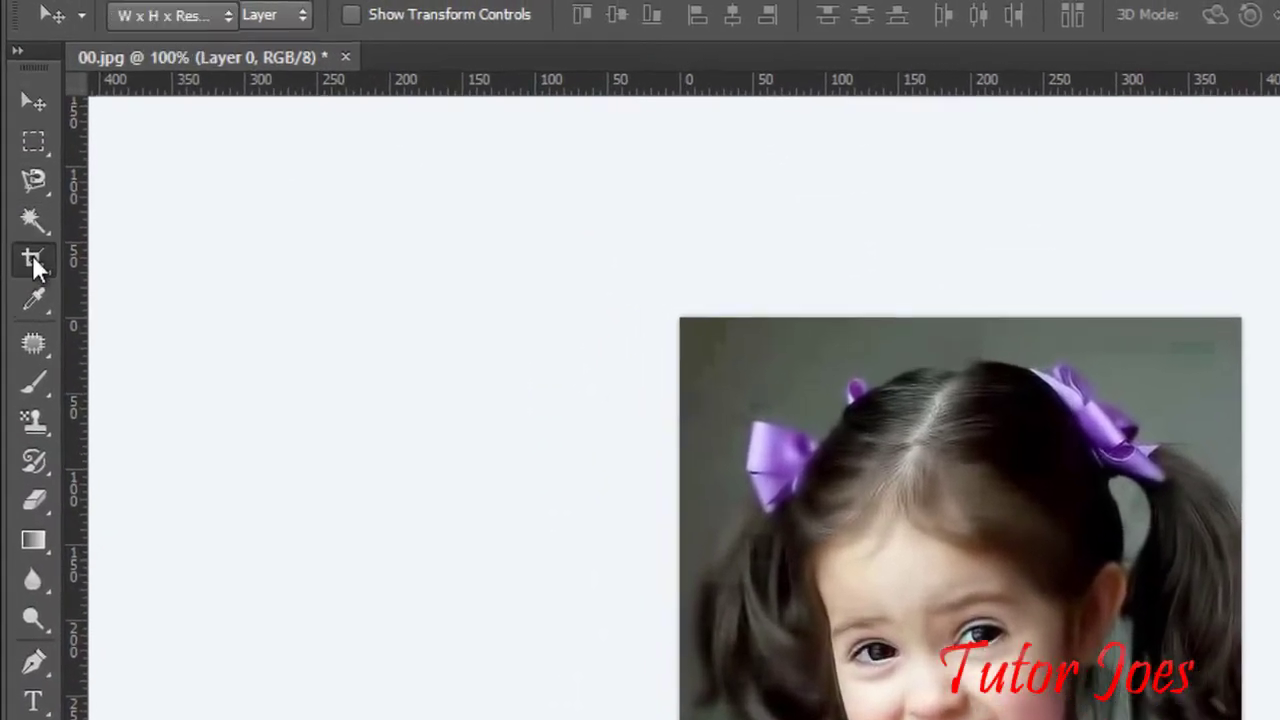
Step: Crop to 3.5 × 4.5 in at 25 px/in, about 280 × 361 px, framing the girl's face and shoulders
left_click(33, 261)
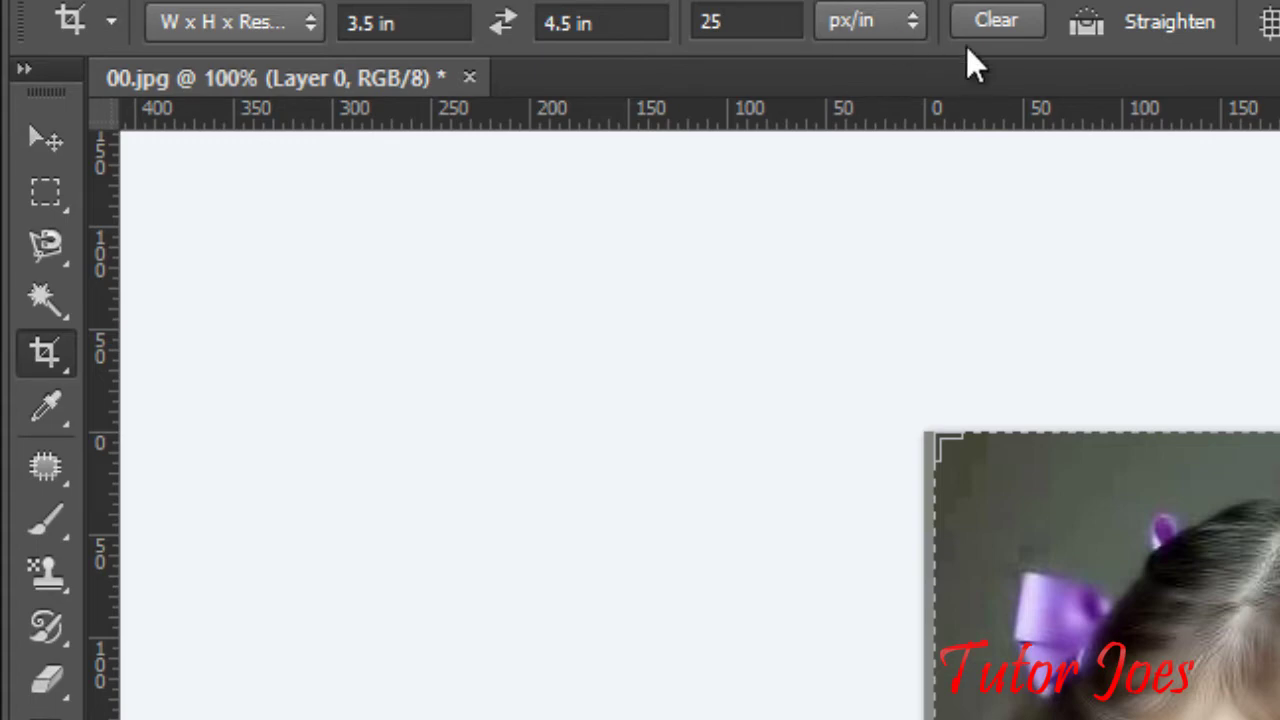
left_click(868, 22)
left_click(866, 62)
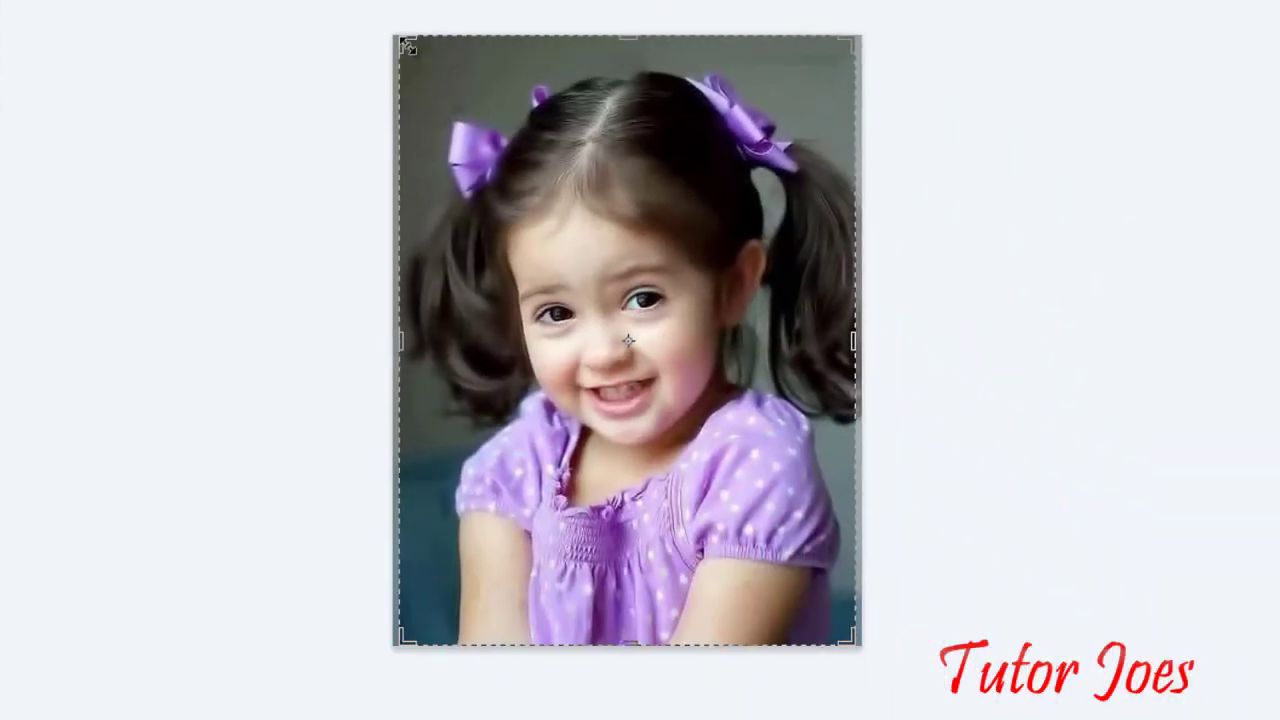
left_click_drag(400, 40, 449, 106)
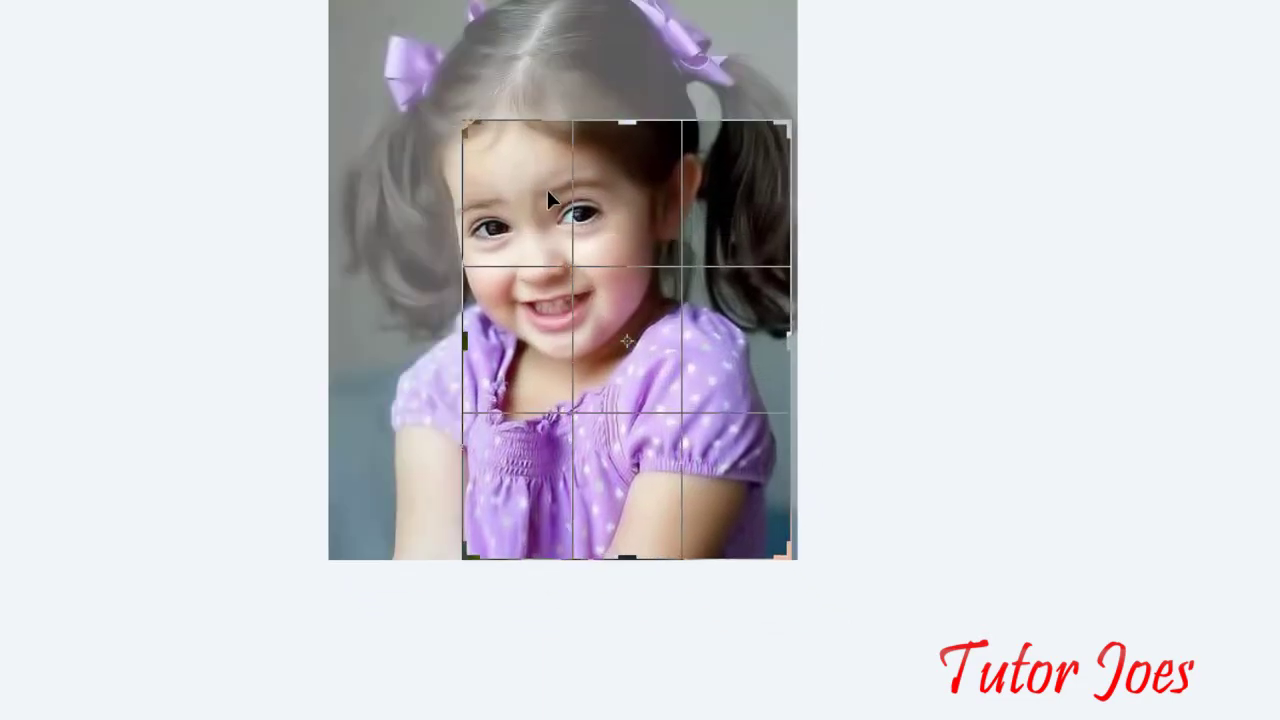
mouse_move(546, 187)
left_mouse_down()
mouse_move(635, 264)
mouse_move(610, 236)
left_mouse_up()
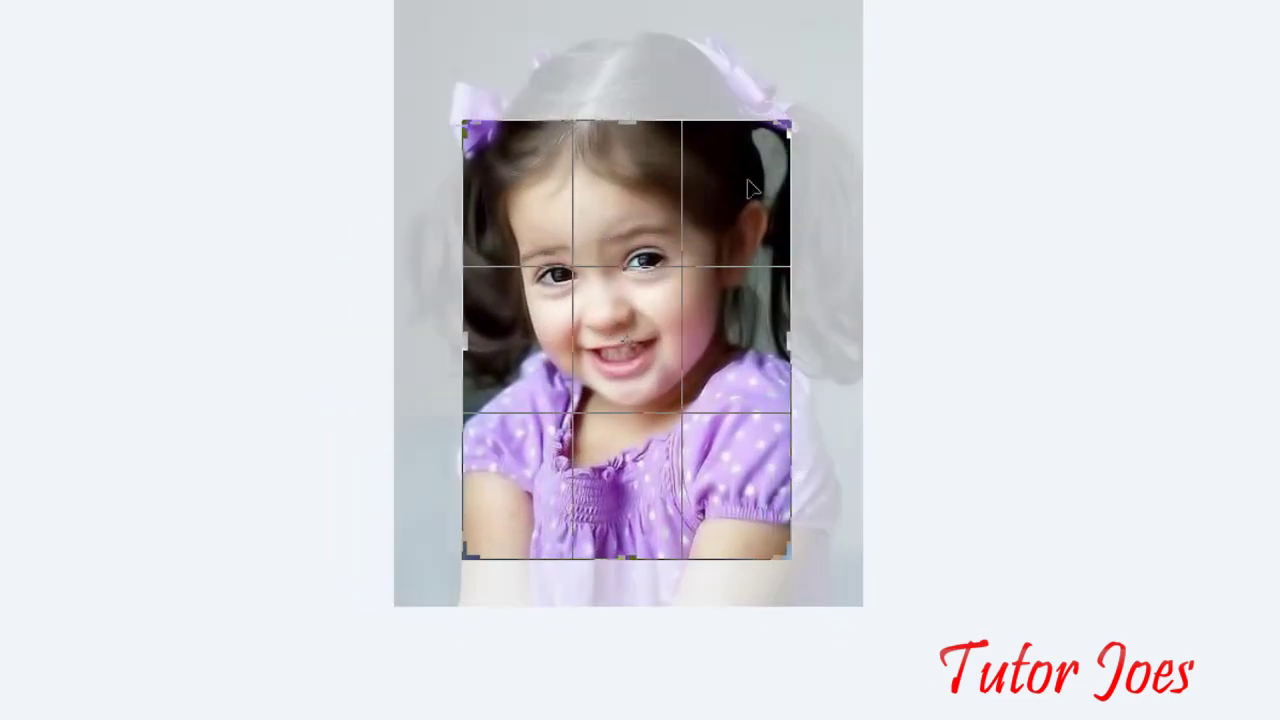
left_click_drag(786, 128, 780, 134)
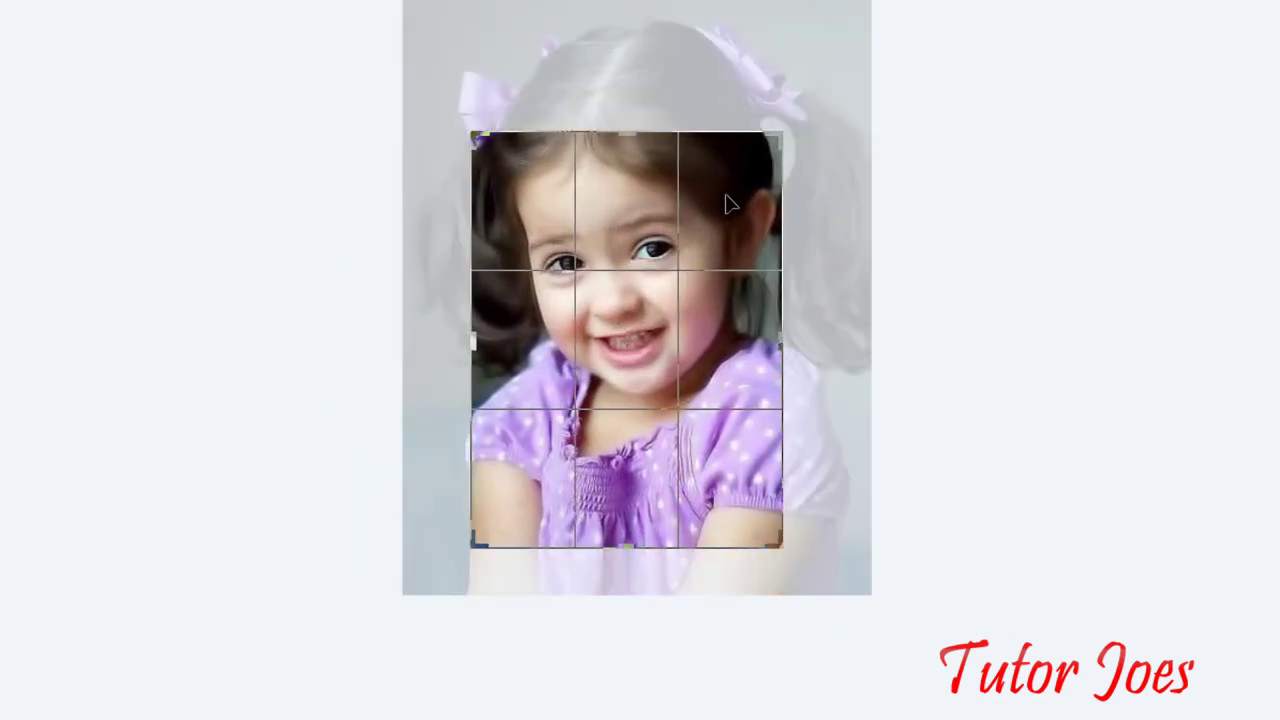
mouse_move(730, 200)
left_mouse_down()
mouse_move(724, 190)
mouse_move(737, 222)
left_mouse_up()
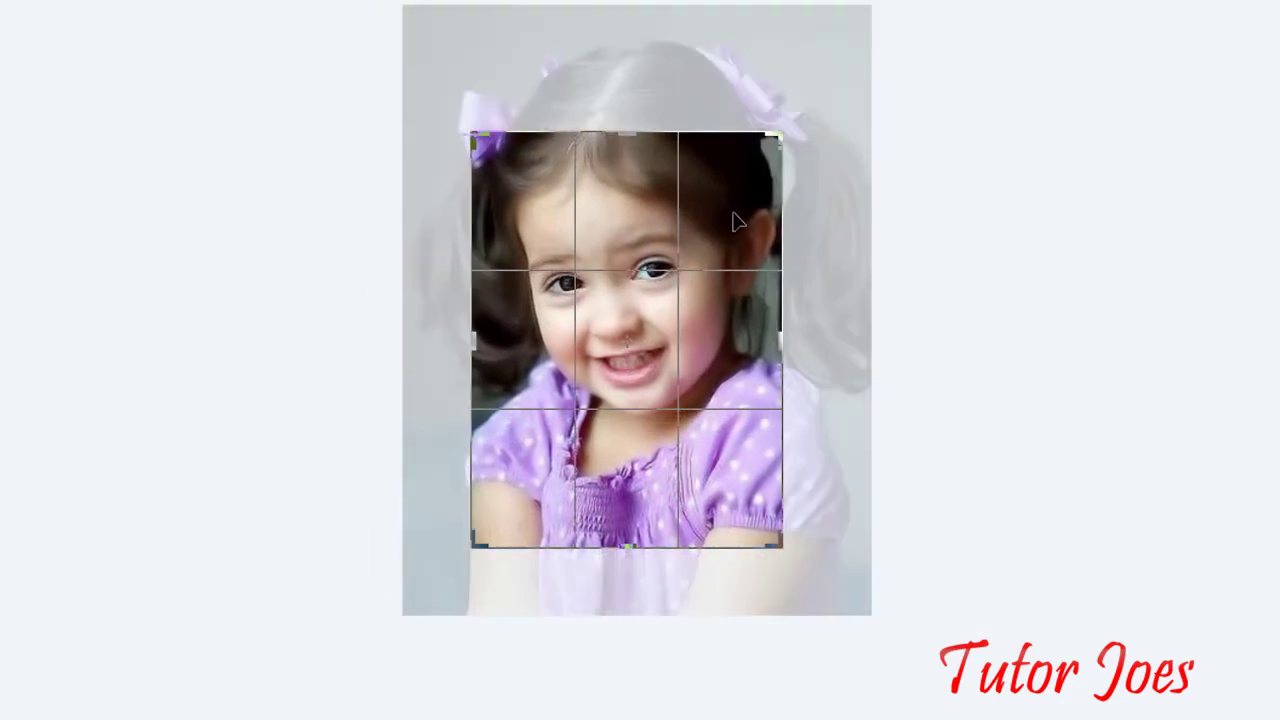
left_click_drag(627, 132, 627, 112)
key("Return")
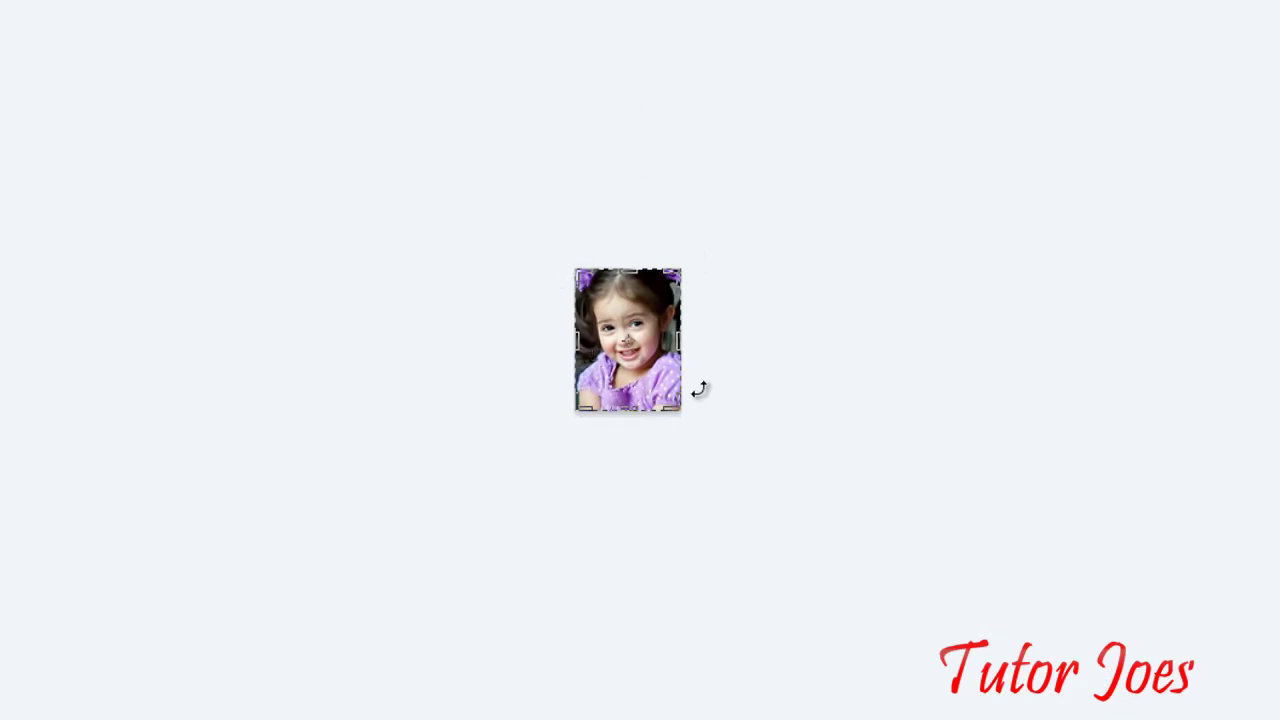
Step: Stroke the portrait with a 3 px white Inside border at Normal, 100% opacity
left_click(148, 27)
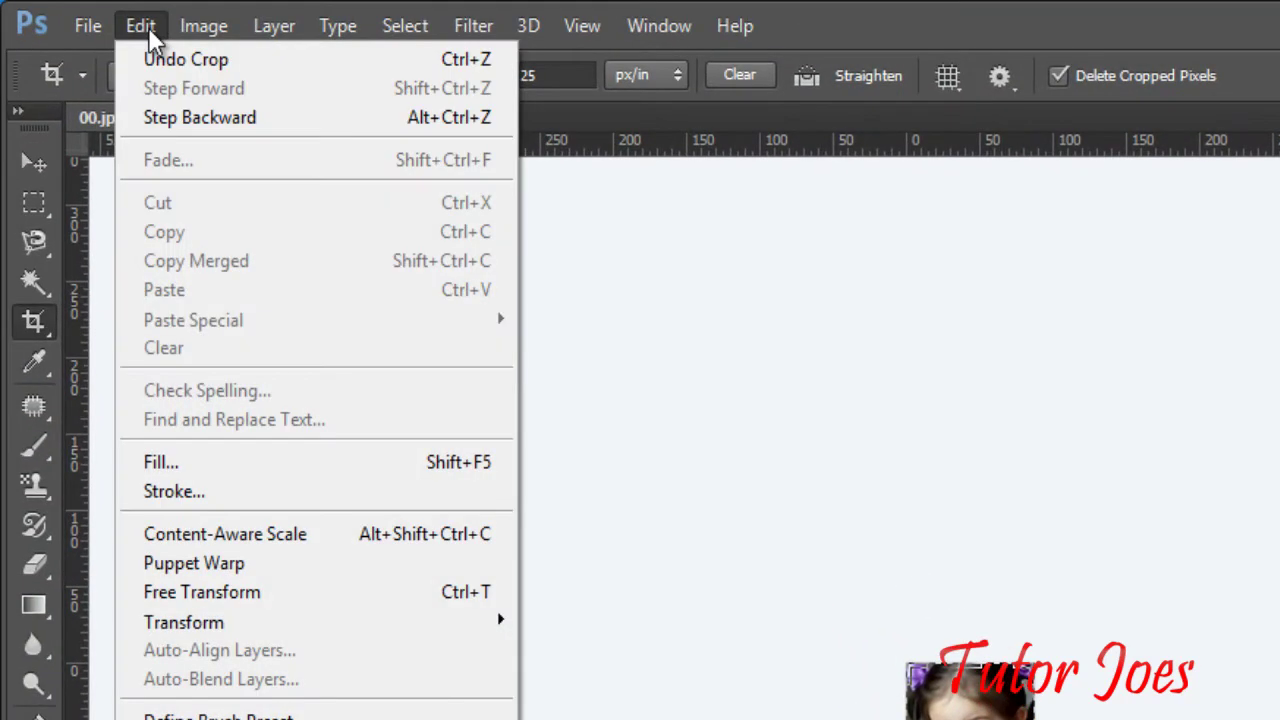
left_click(223, 491)
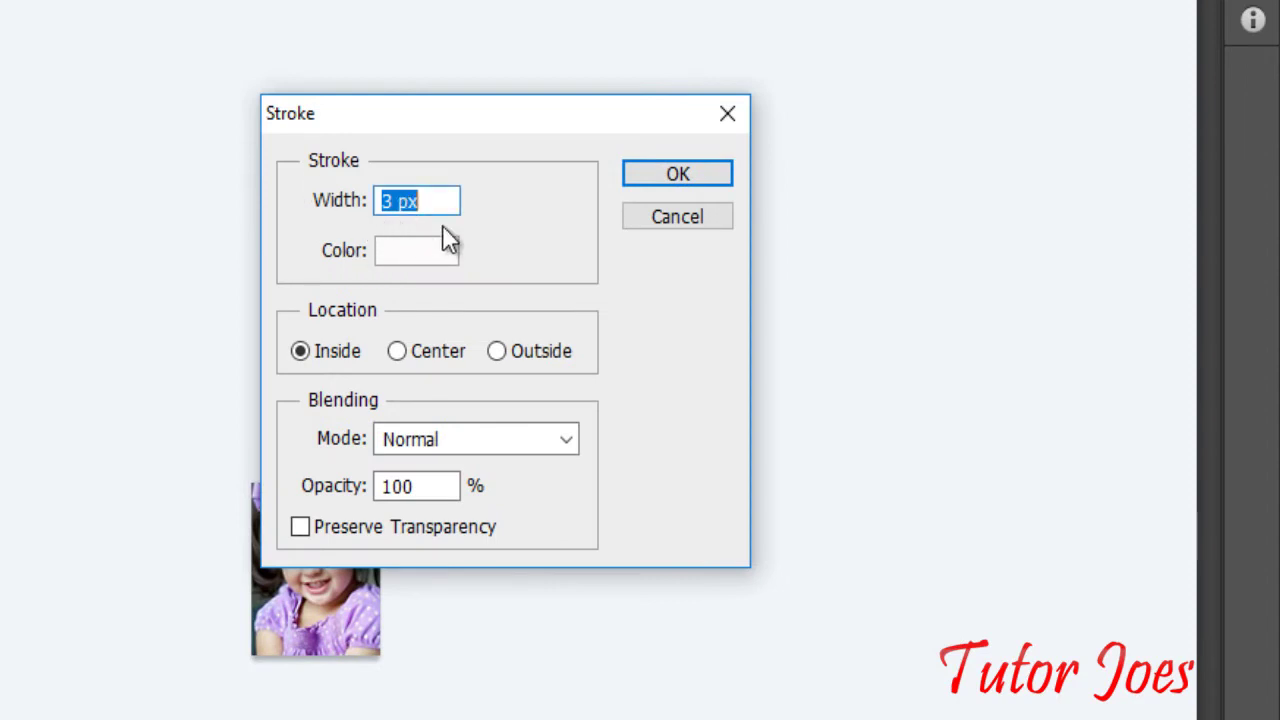
left_click(637, 175)
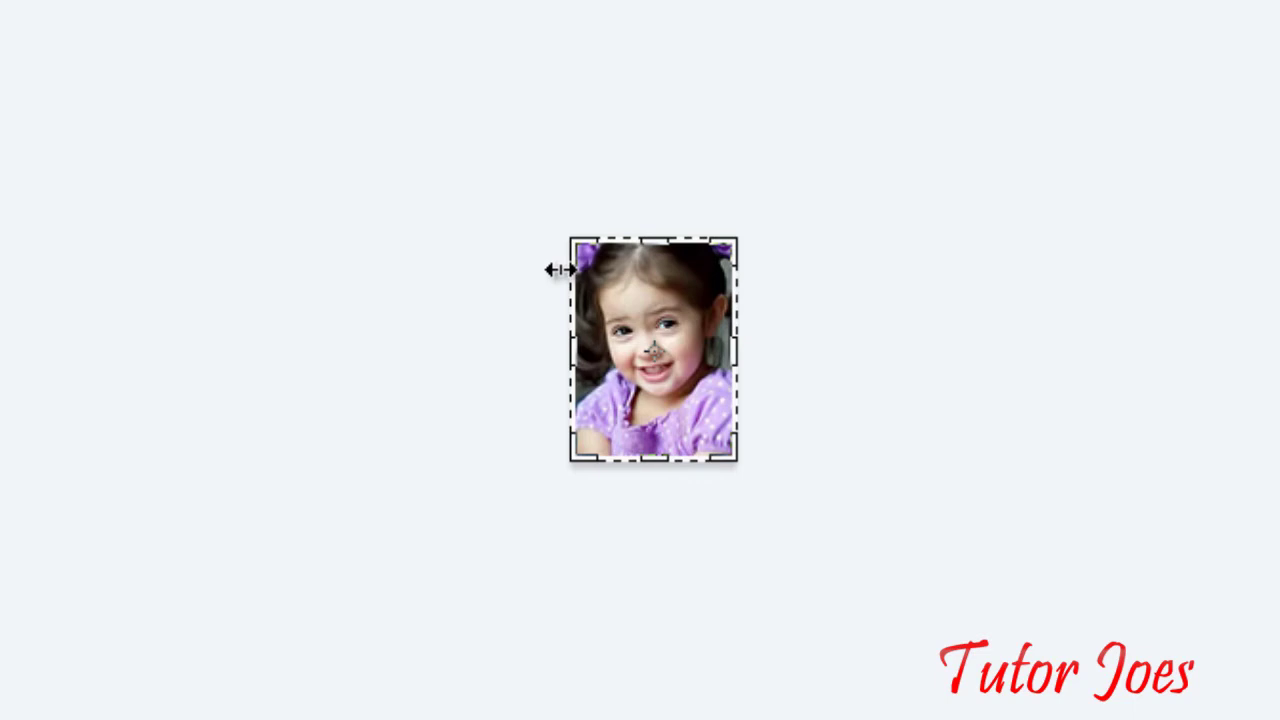
left_click(121, 29)
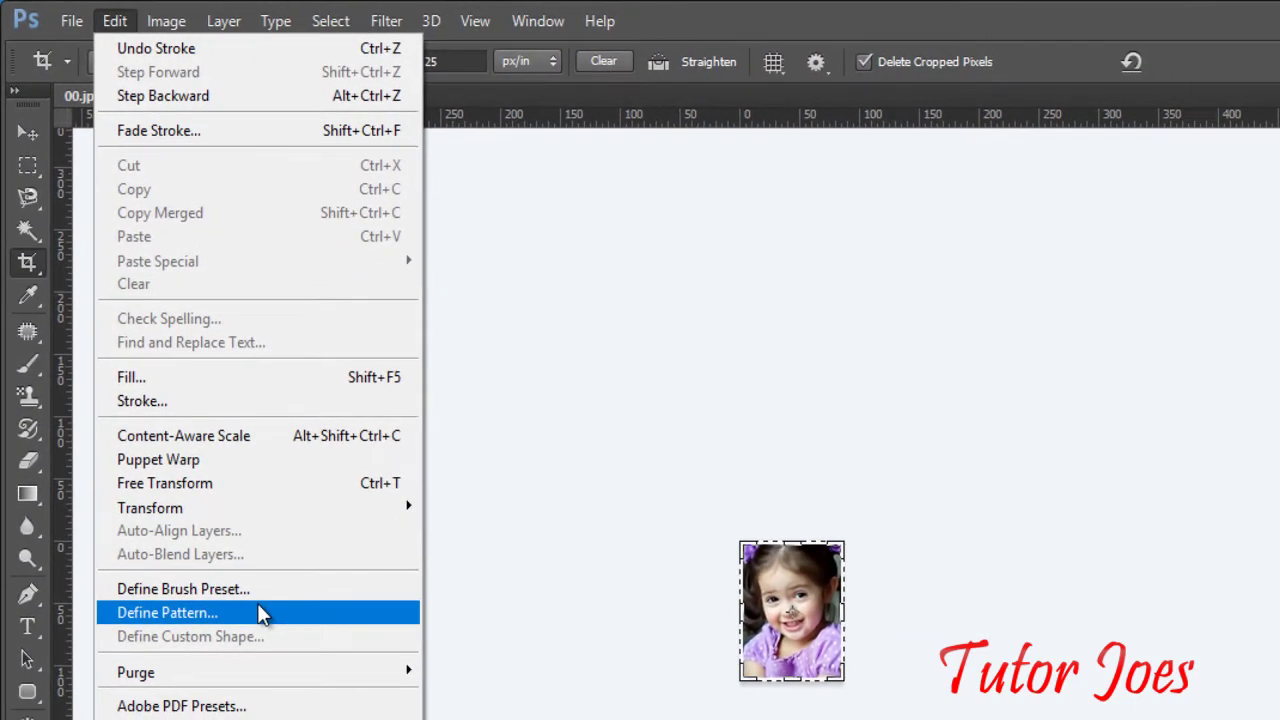
left_click(257, 605)
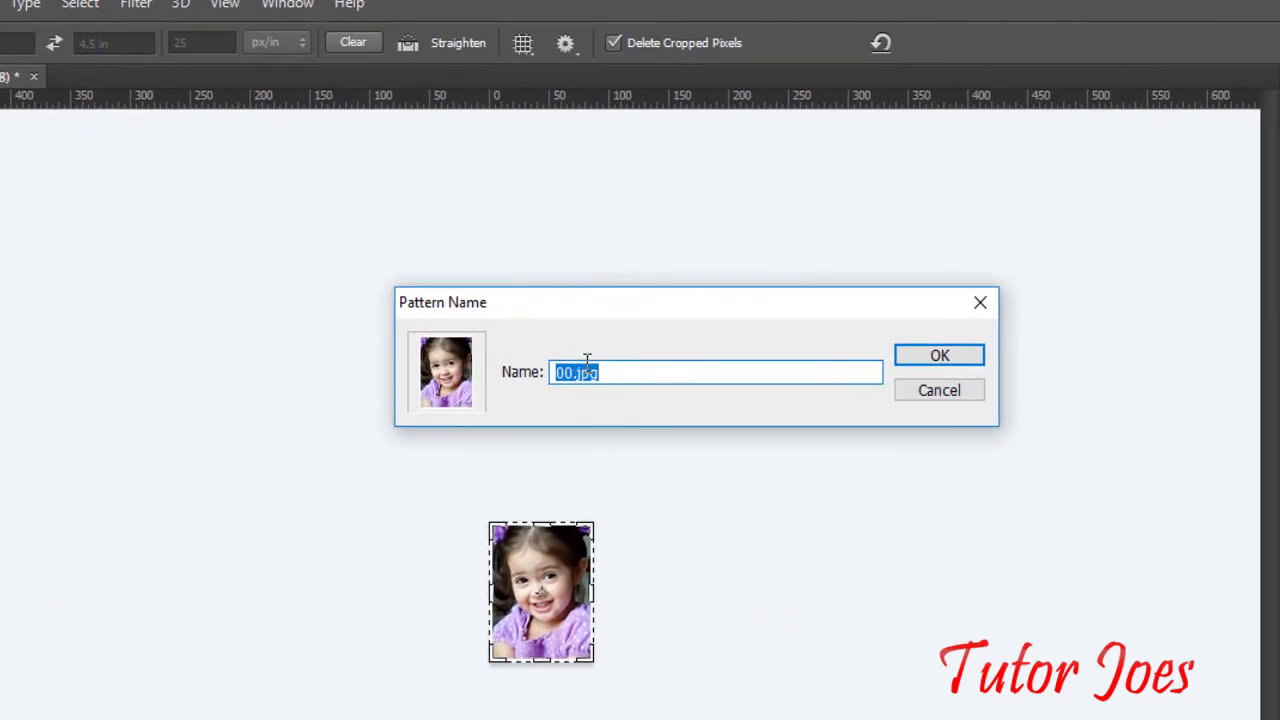
type("e")
left_click(934, 364)
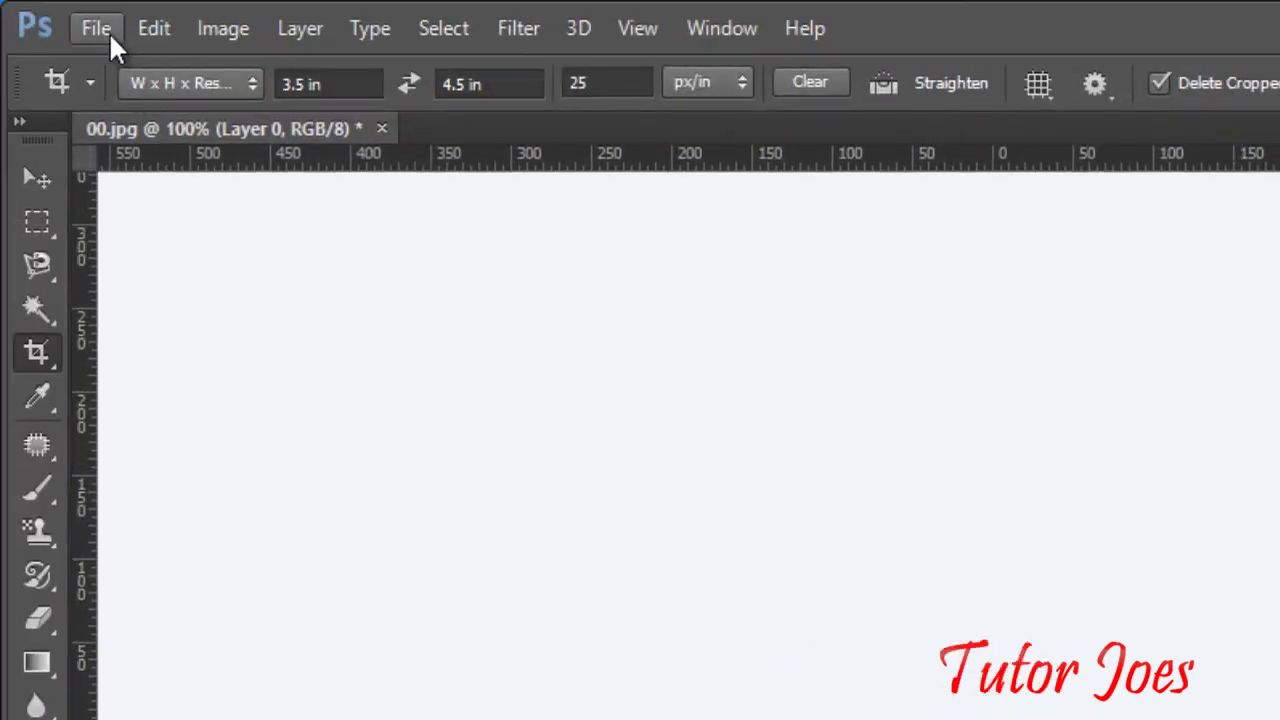
Step: Create a white-background 600 × 300 px document named pattern at 72 ppi
left_click(105, 30)
left_click(112, 64)
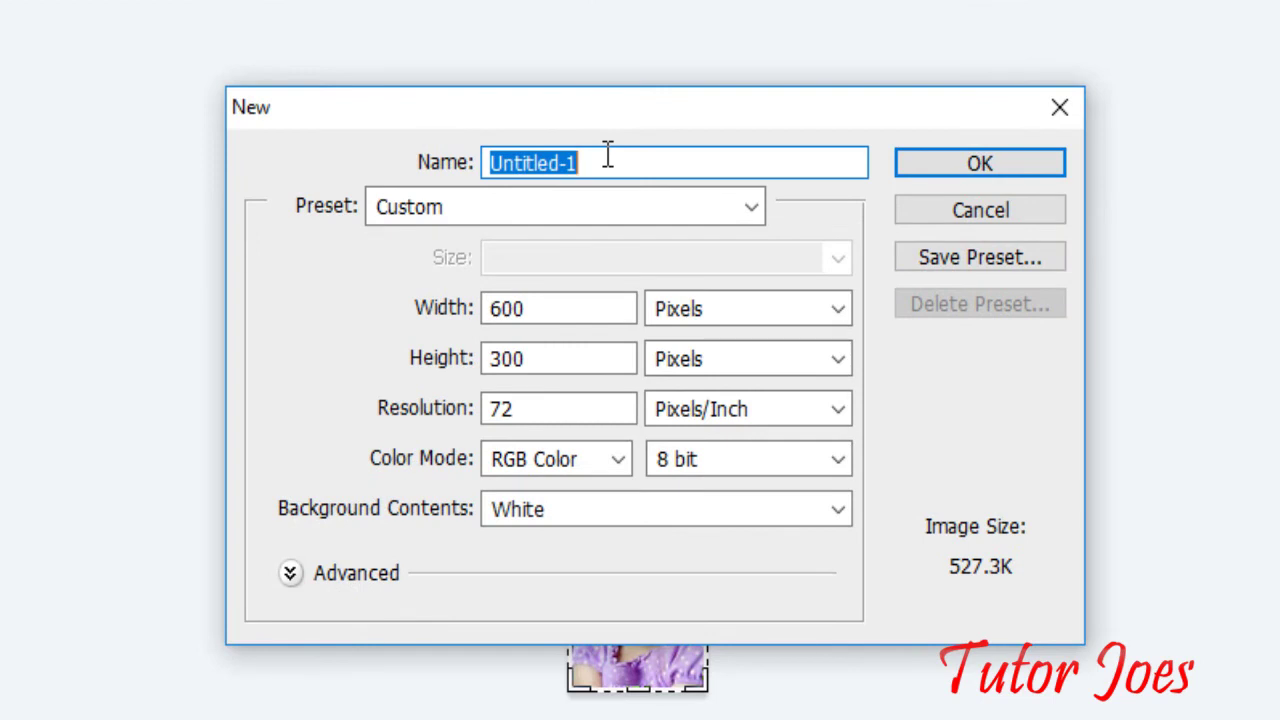
type("pattern")
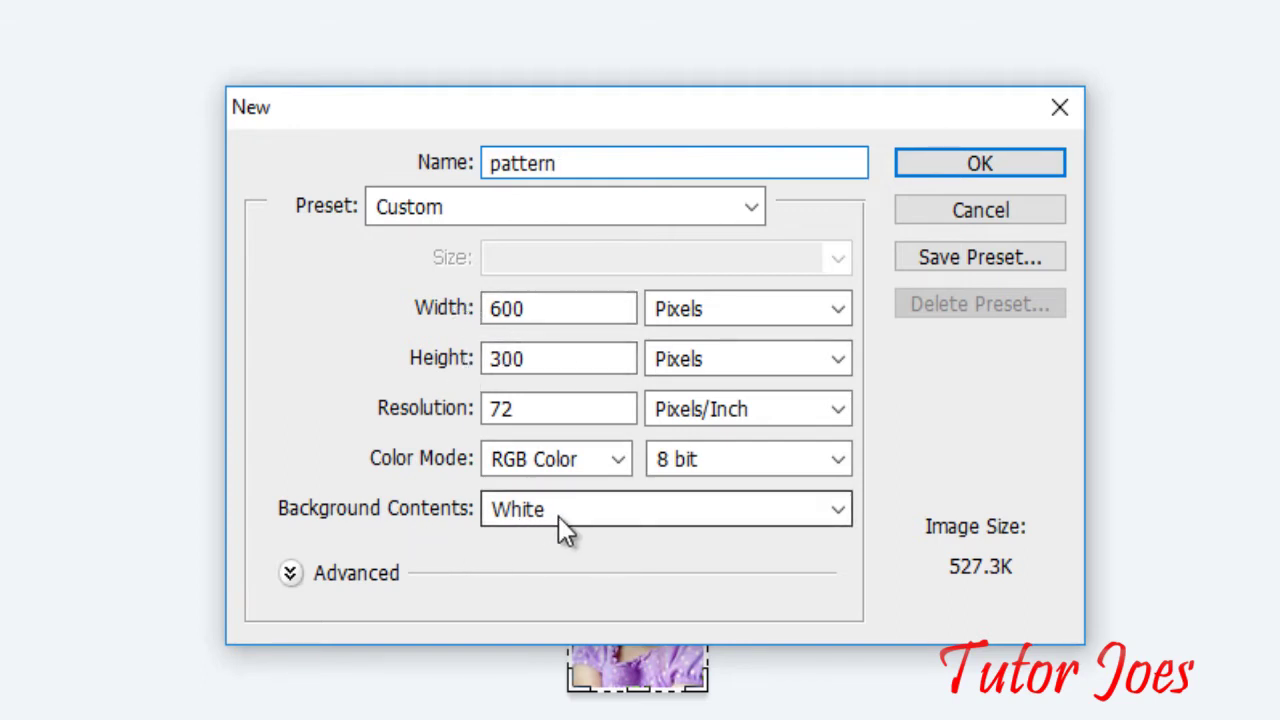
left_click(944, 164)
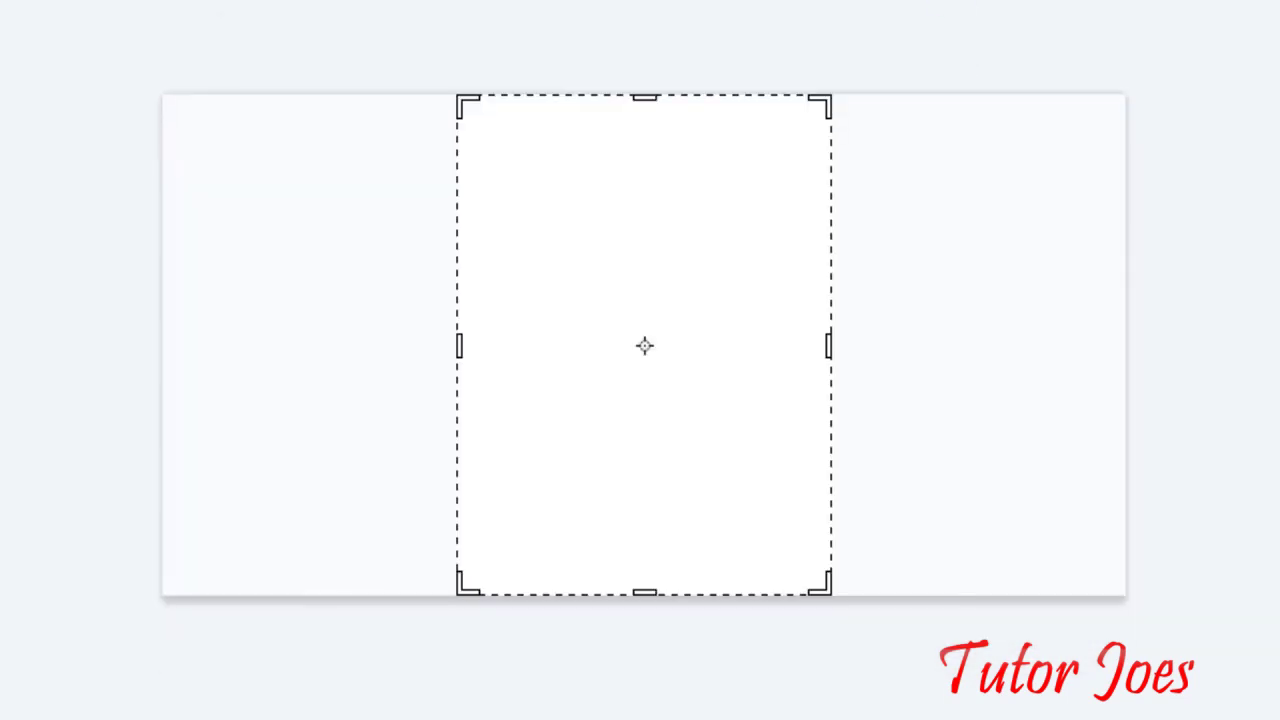
key("v")
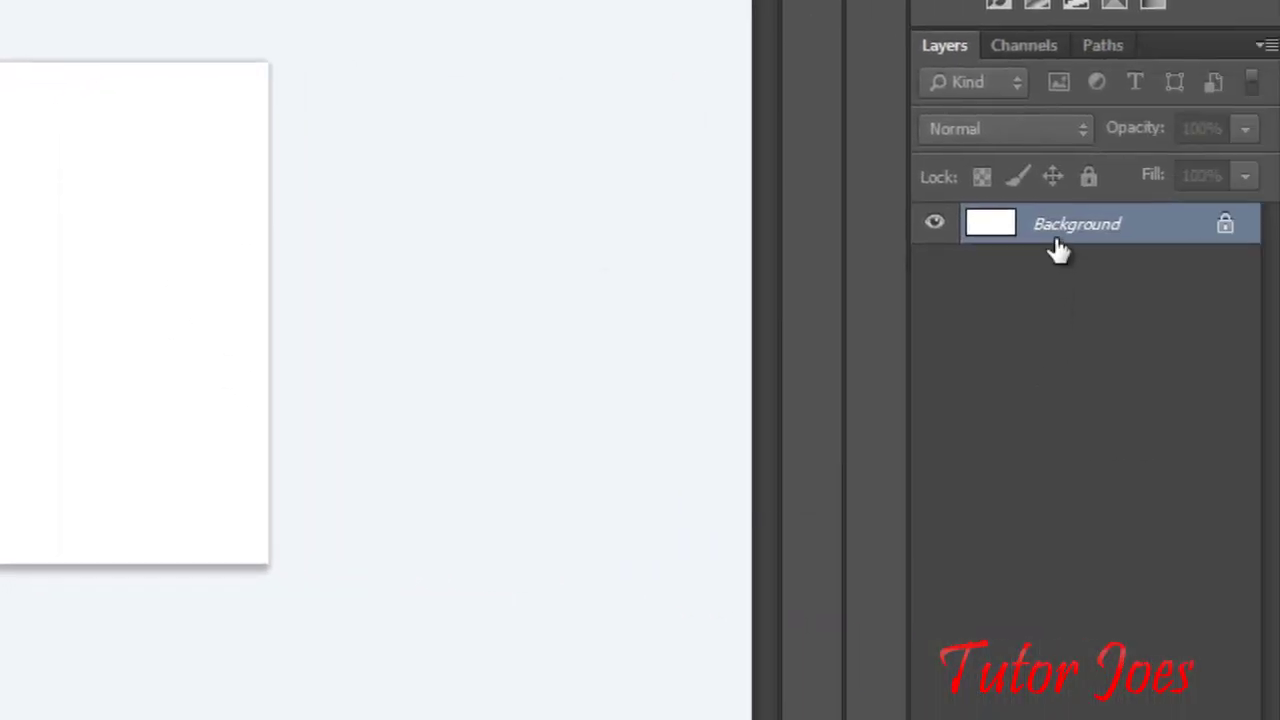
Step: Rename the pattern document's Background to an ordinary layer called image
double_click(1058, 252)
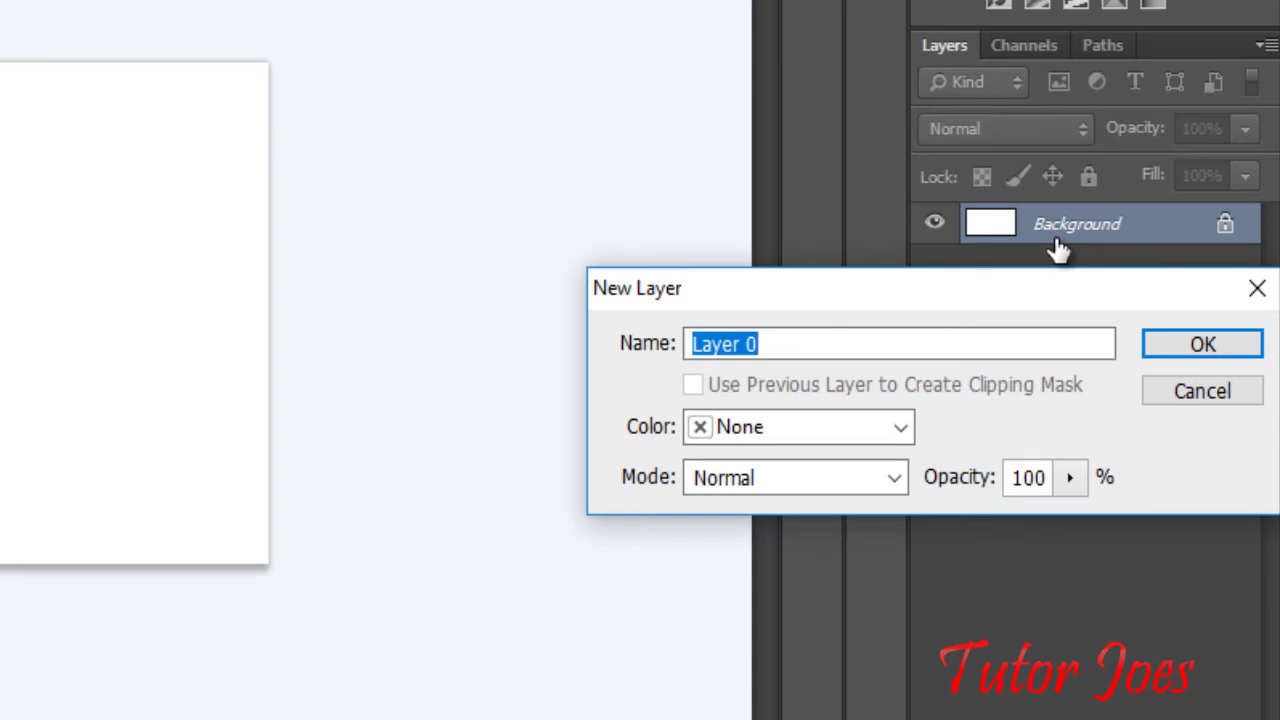
type("image")
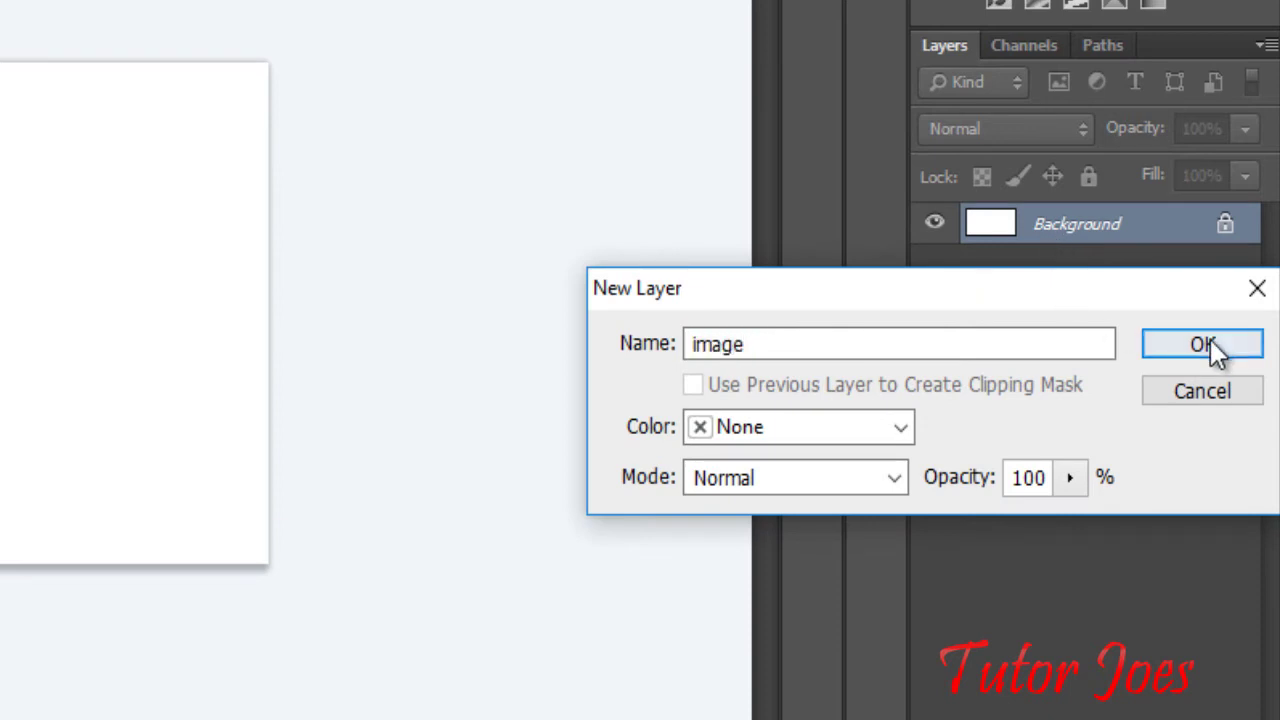
left_click(1207, 342)
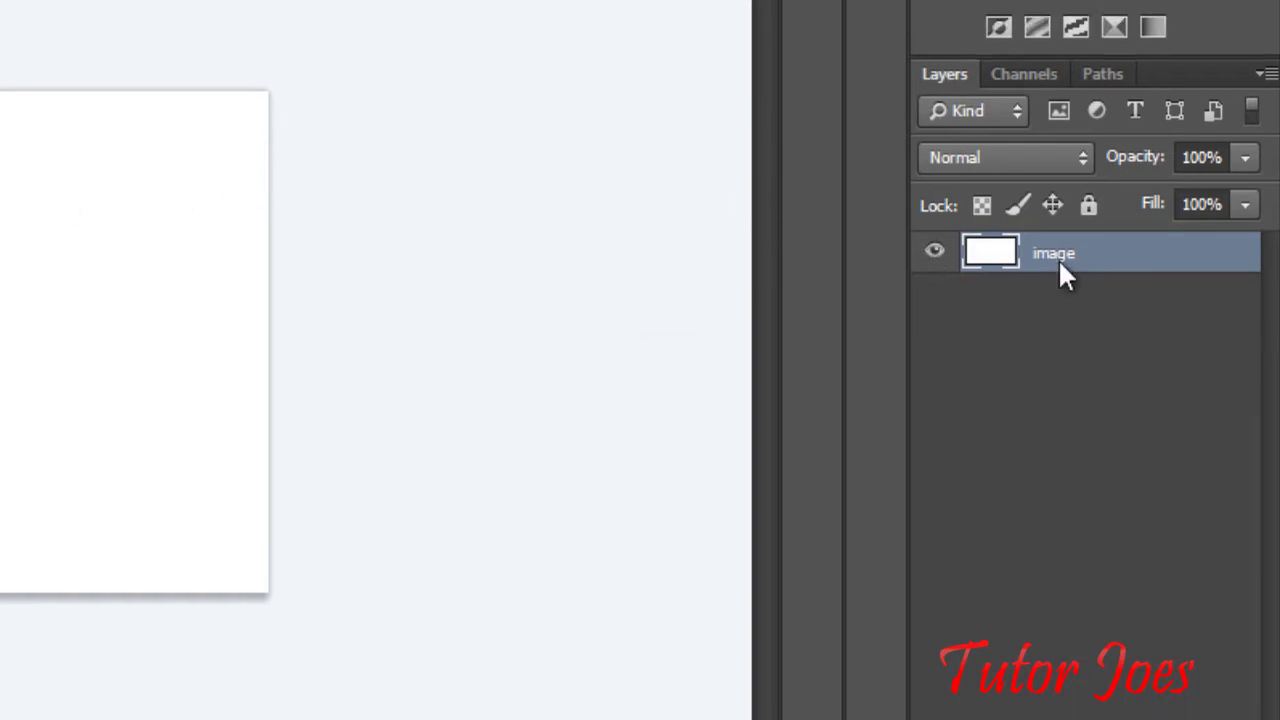
Step: Add a Pattern Overlay to the image layer using the saved child-portrait pattern
right_click(1058, 238)
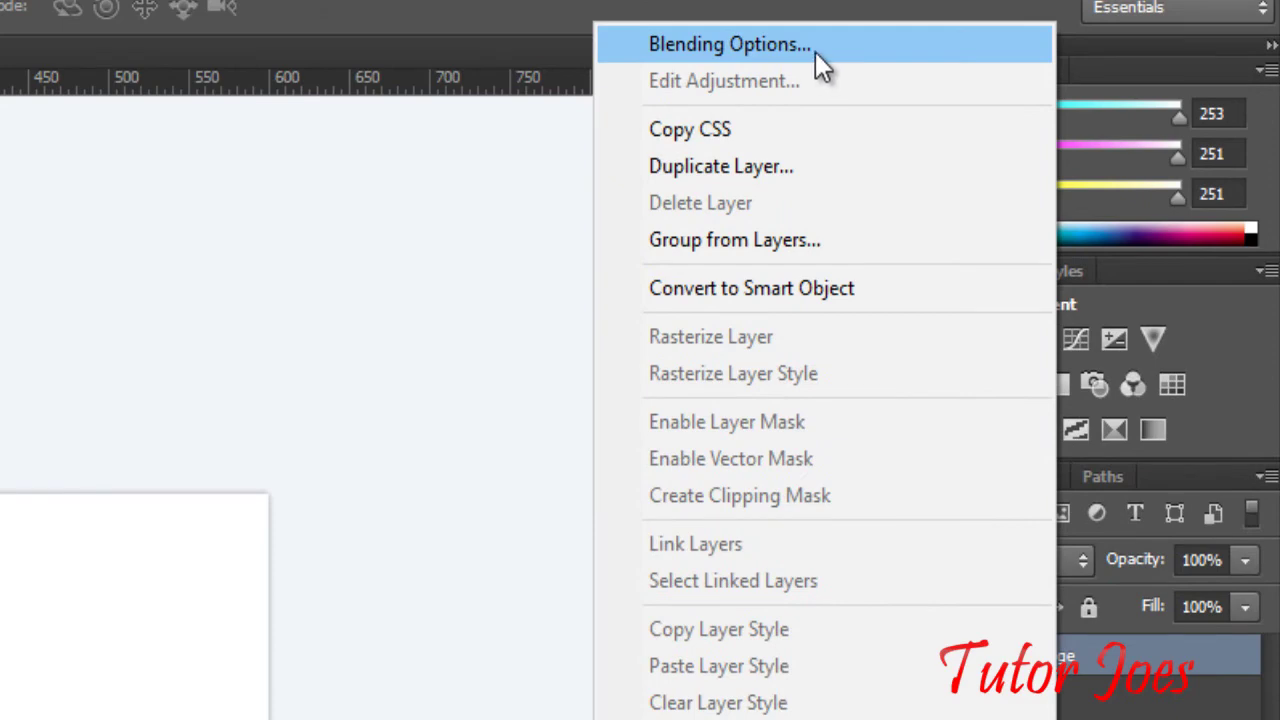
left_click(812, 45)
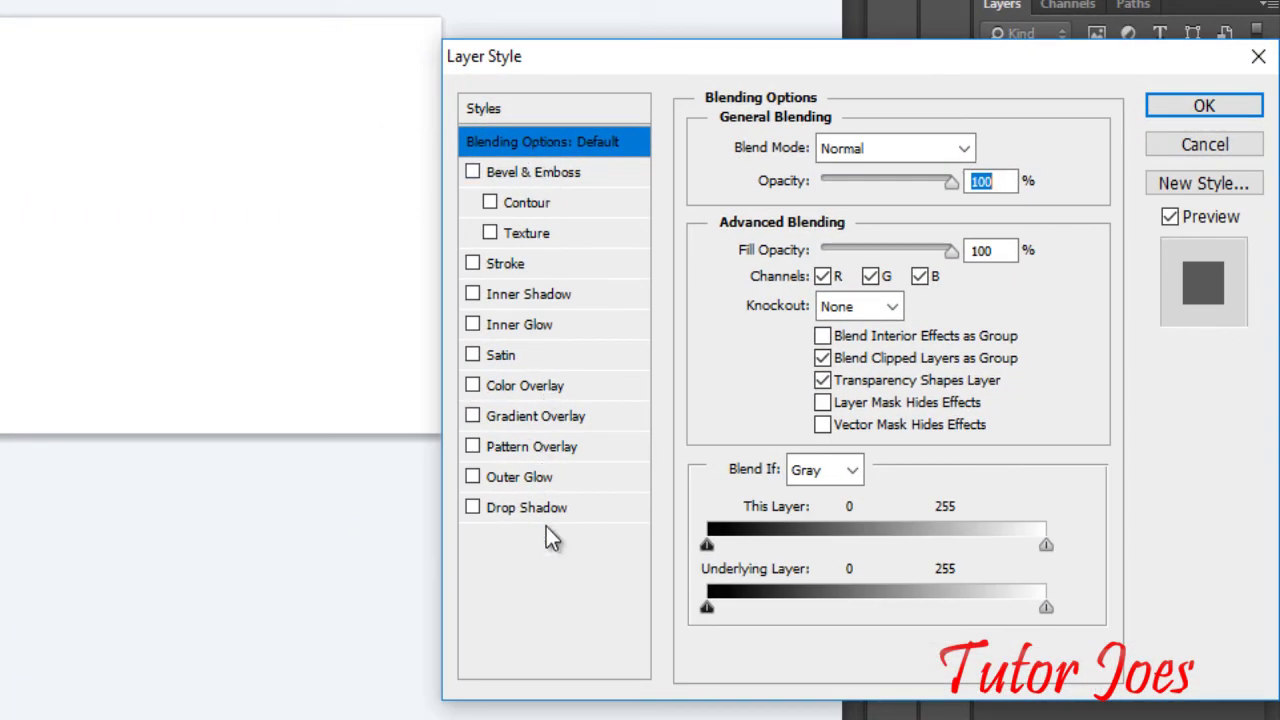
left_click(543, 448)
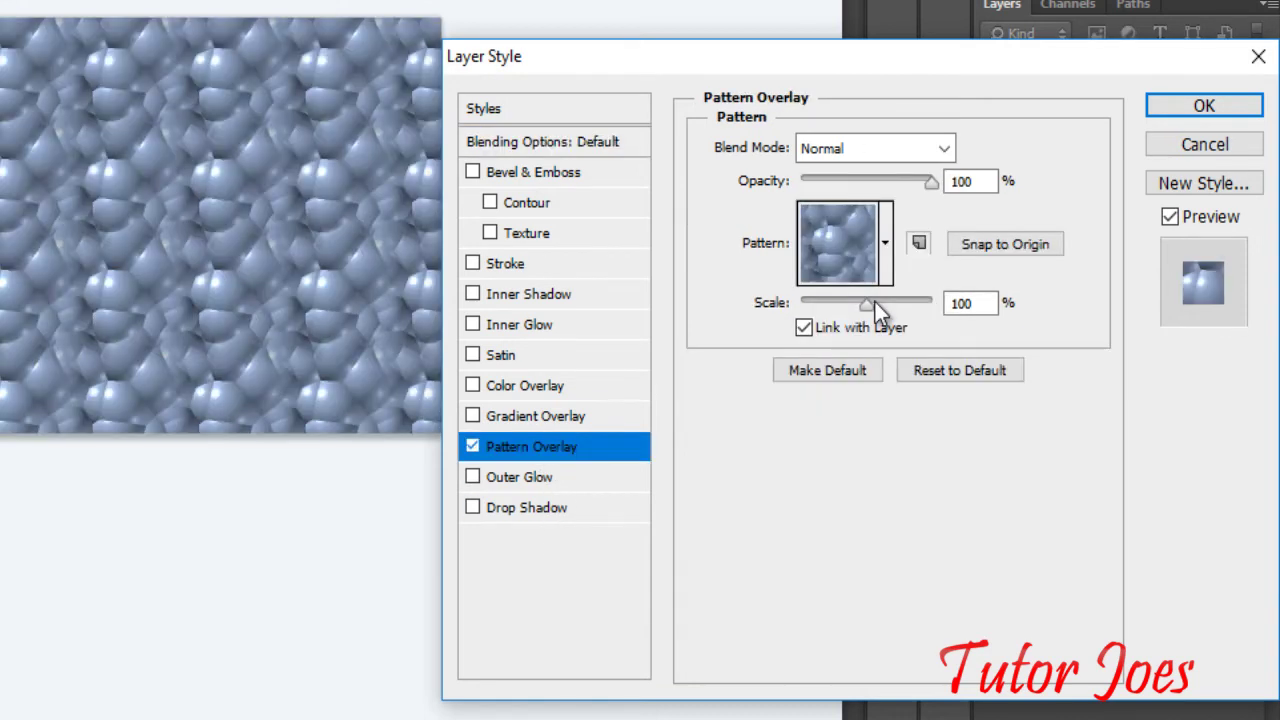
left_click(885, 247)
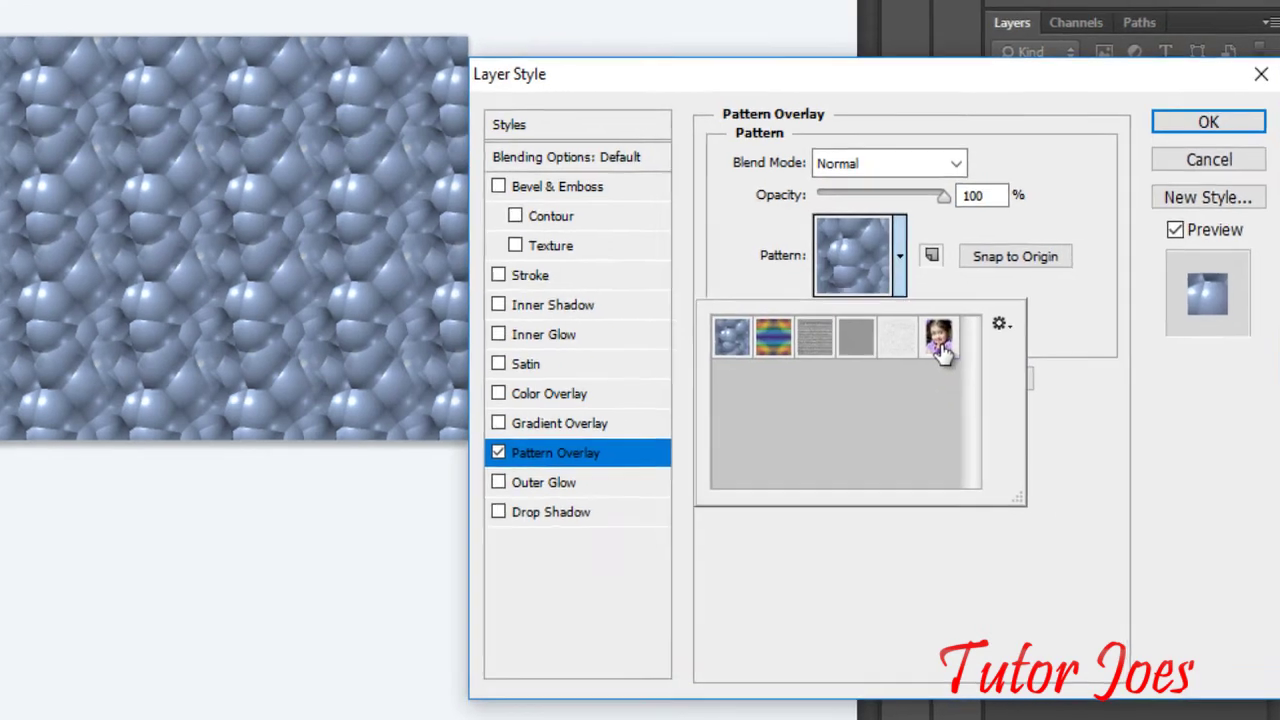
left_click(928, 330)
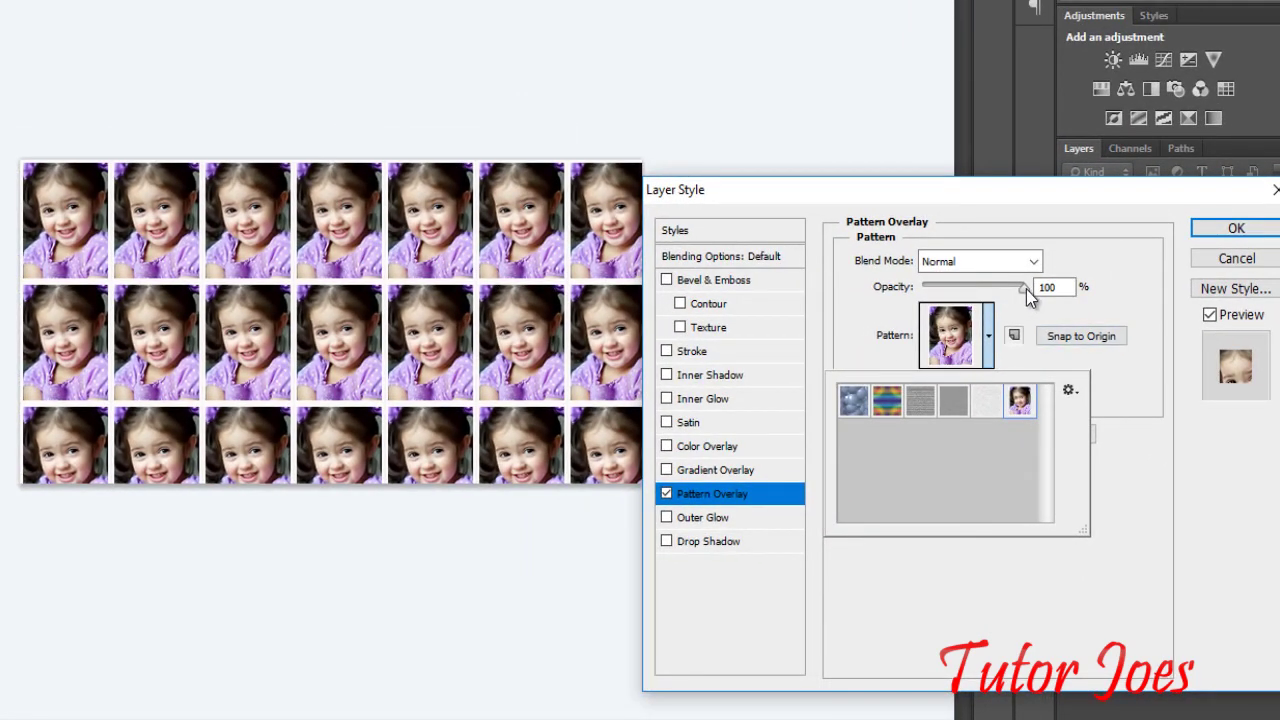
Step: Set the Pattern Overlay to 40% opacity and 100 scale, and apply it
left_click_drag(1025, 288, 955, 292)
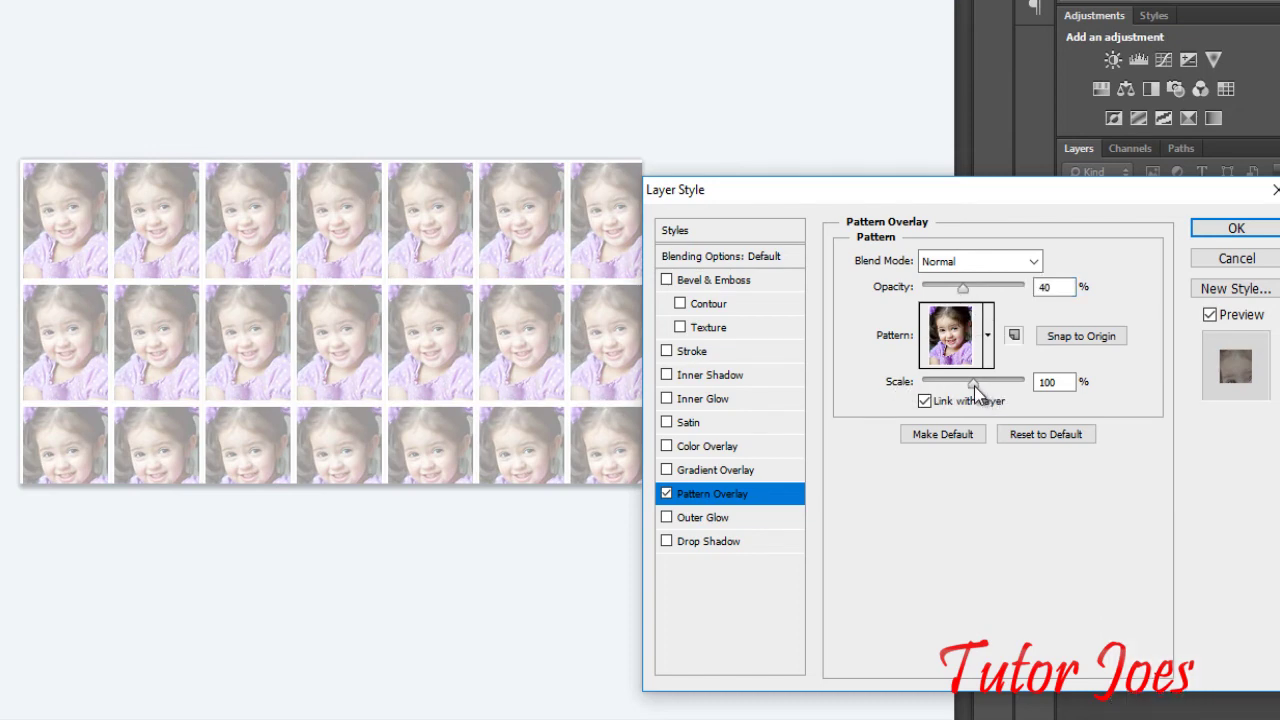
left_click_drag(974, 385, 944, 389)
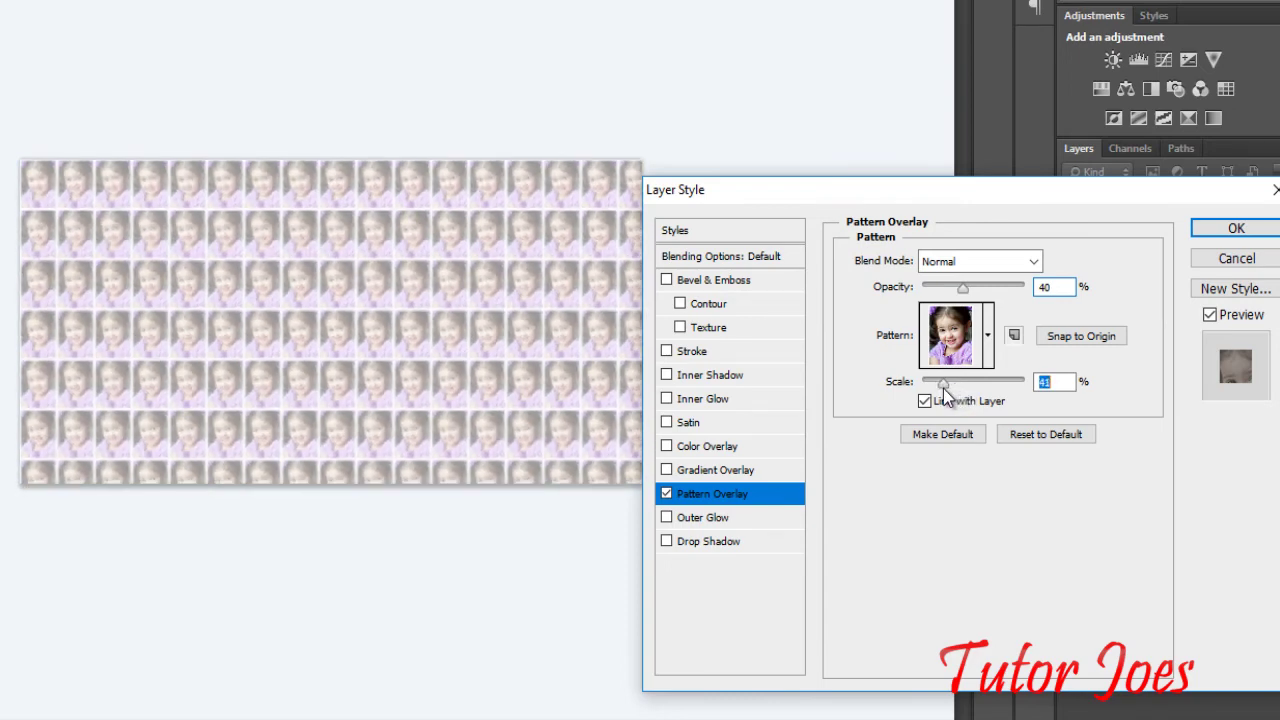
left_click_drag(949, 398, 980, 393)
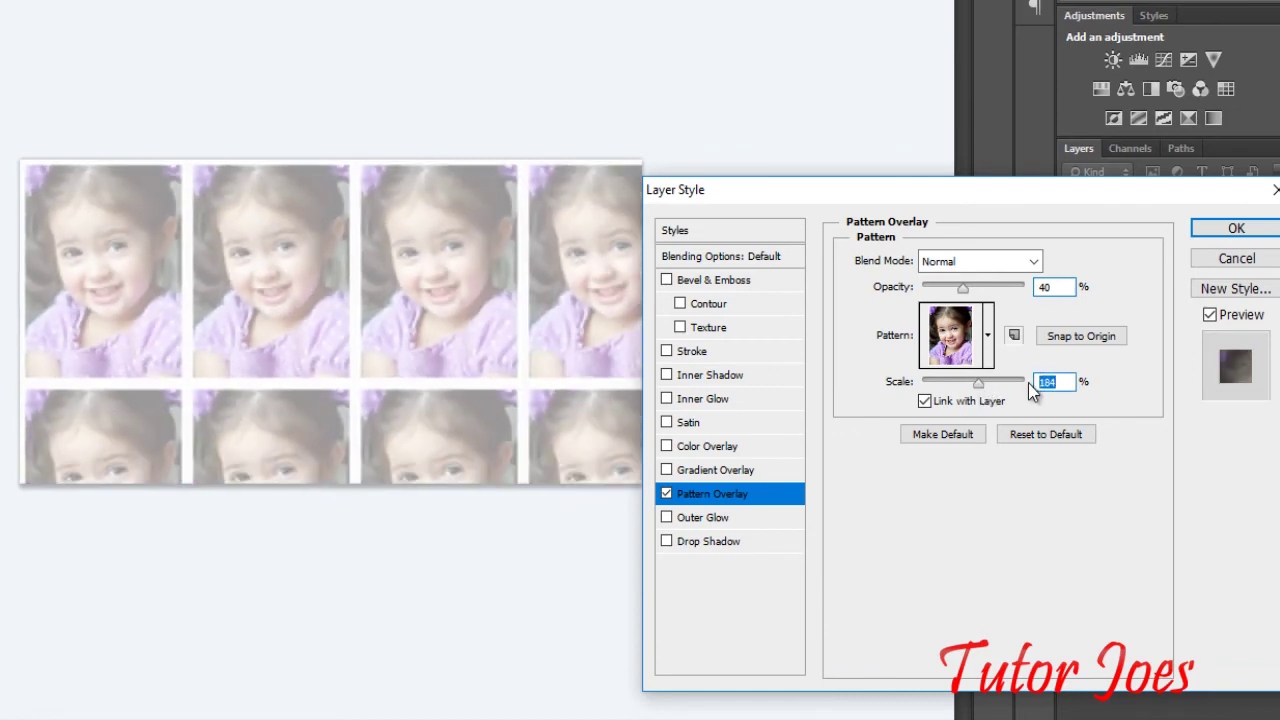
type("100")
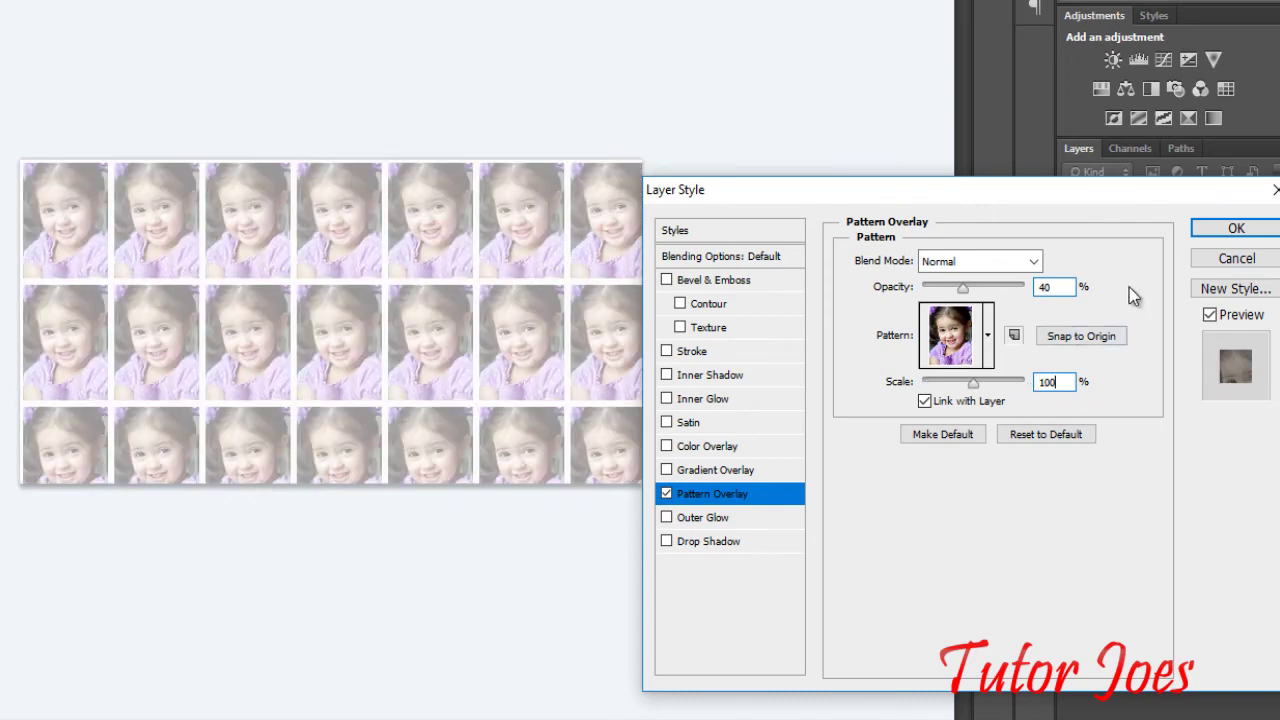
left_click(1208, 234)
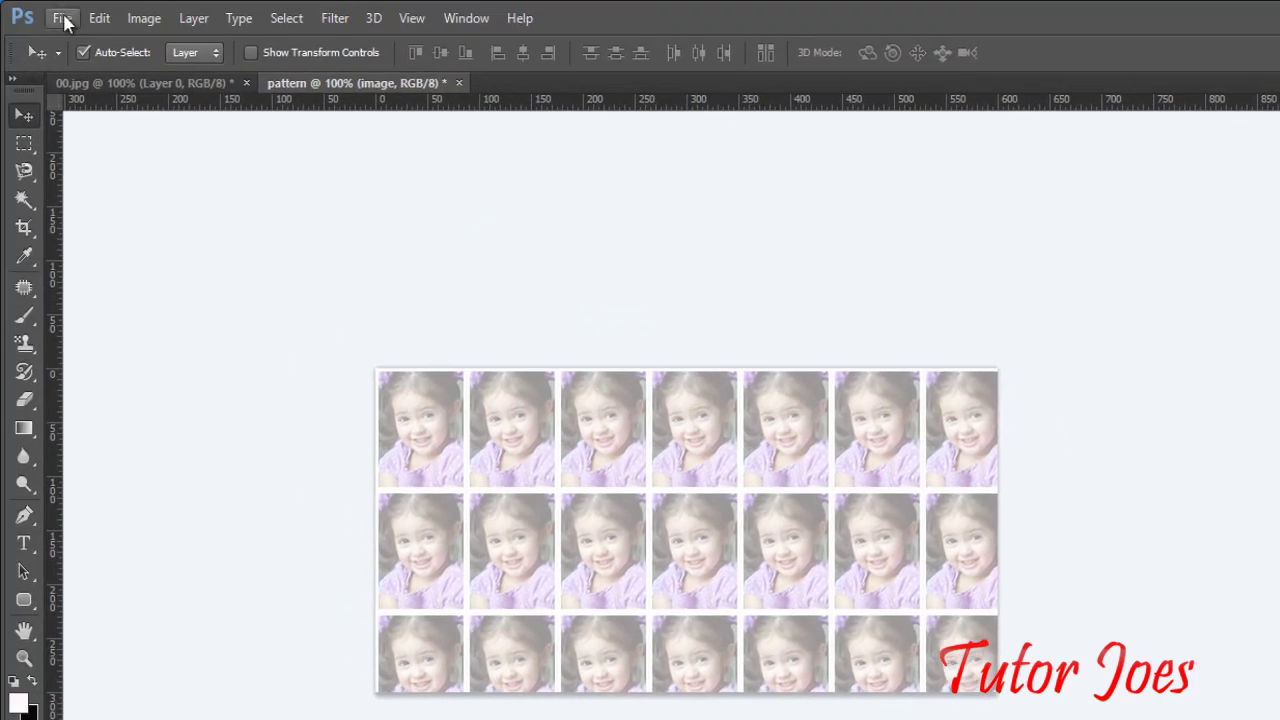
Step: Save the document as pattern.jpg in JPEG format in the IMAGE folder, accepting the JPEG options
left_click(62, 18)
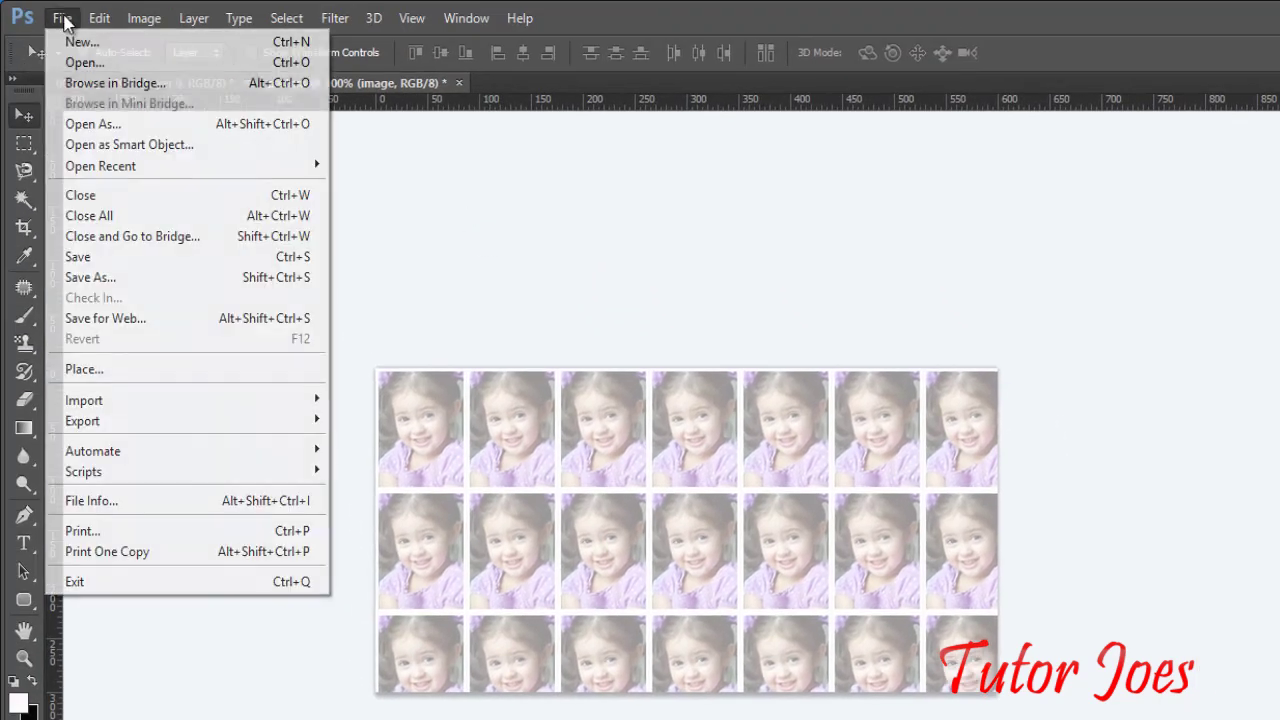
left_click(92, 257)
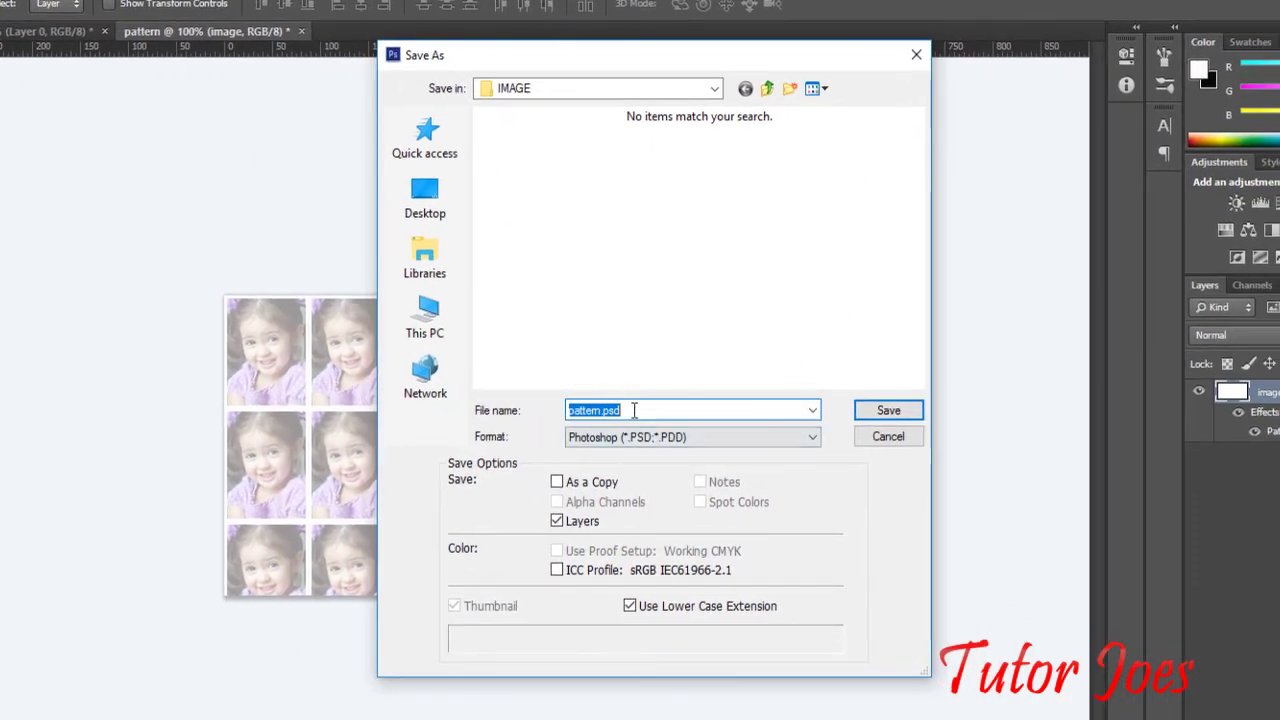
type("patt")
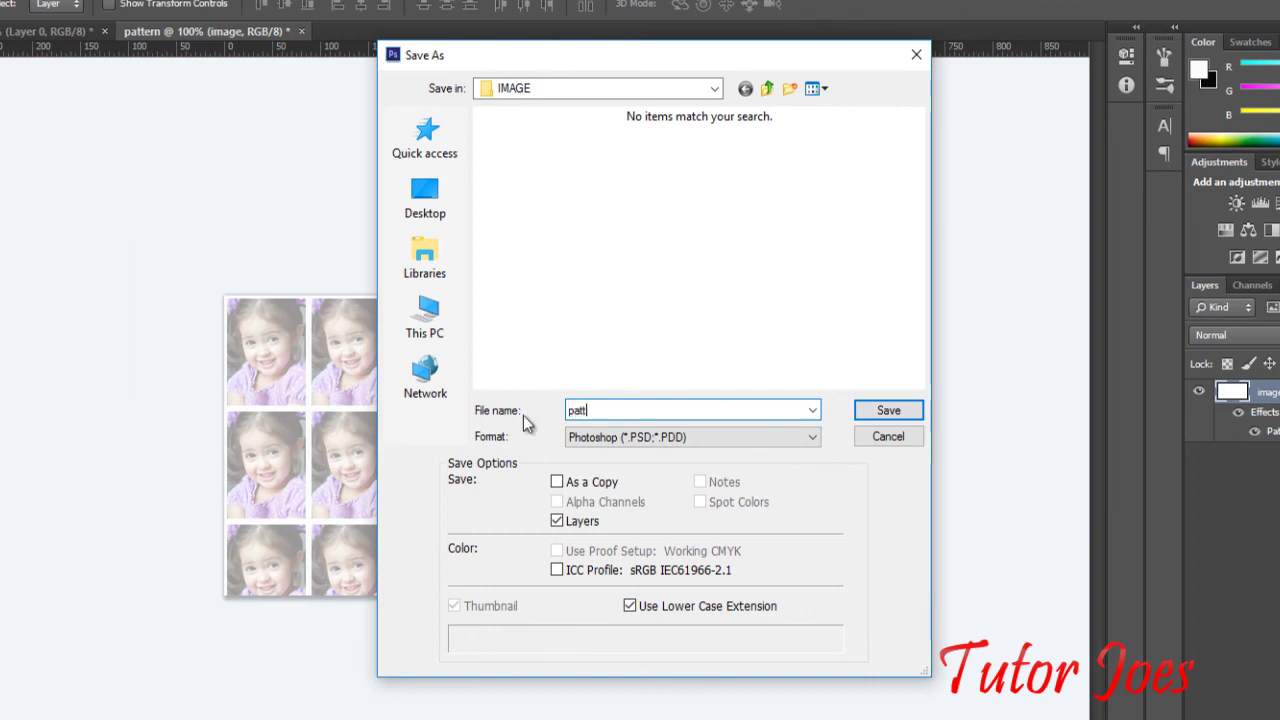
type("ern")
left_click(707, 440)
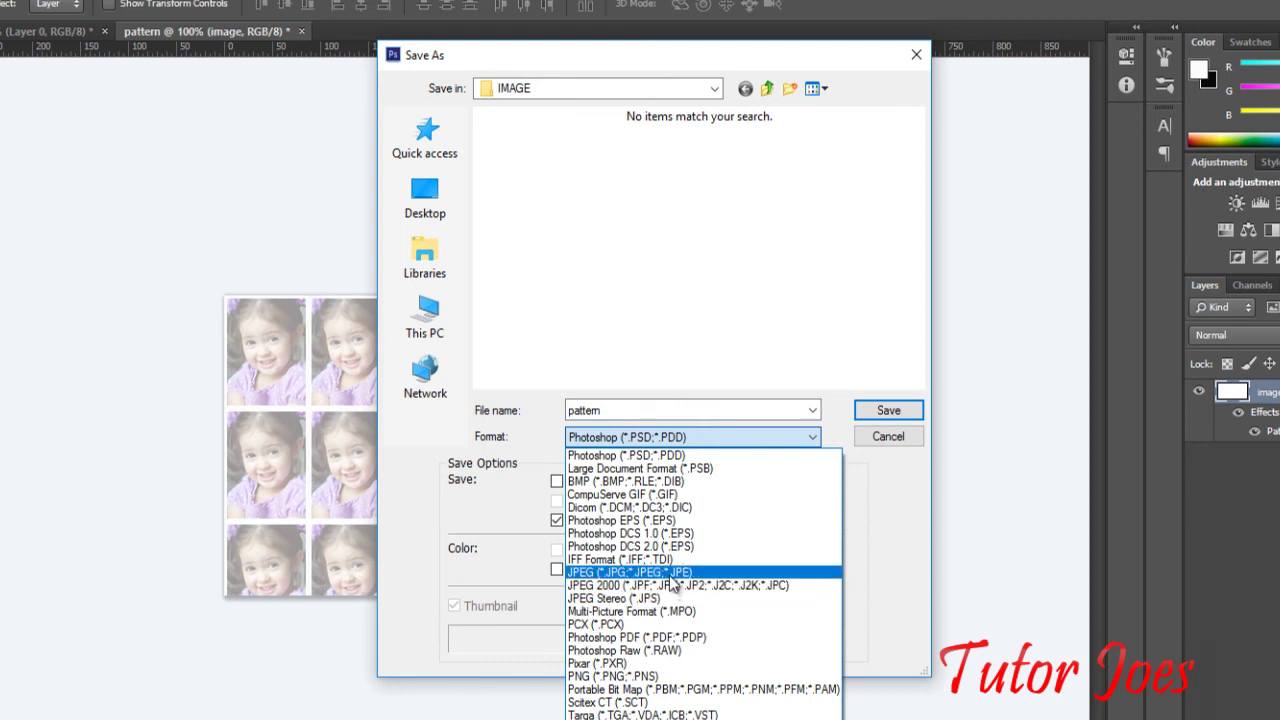
left_click(672, 574)
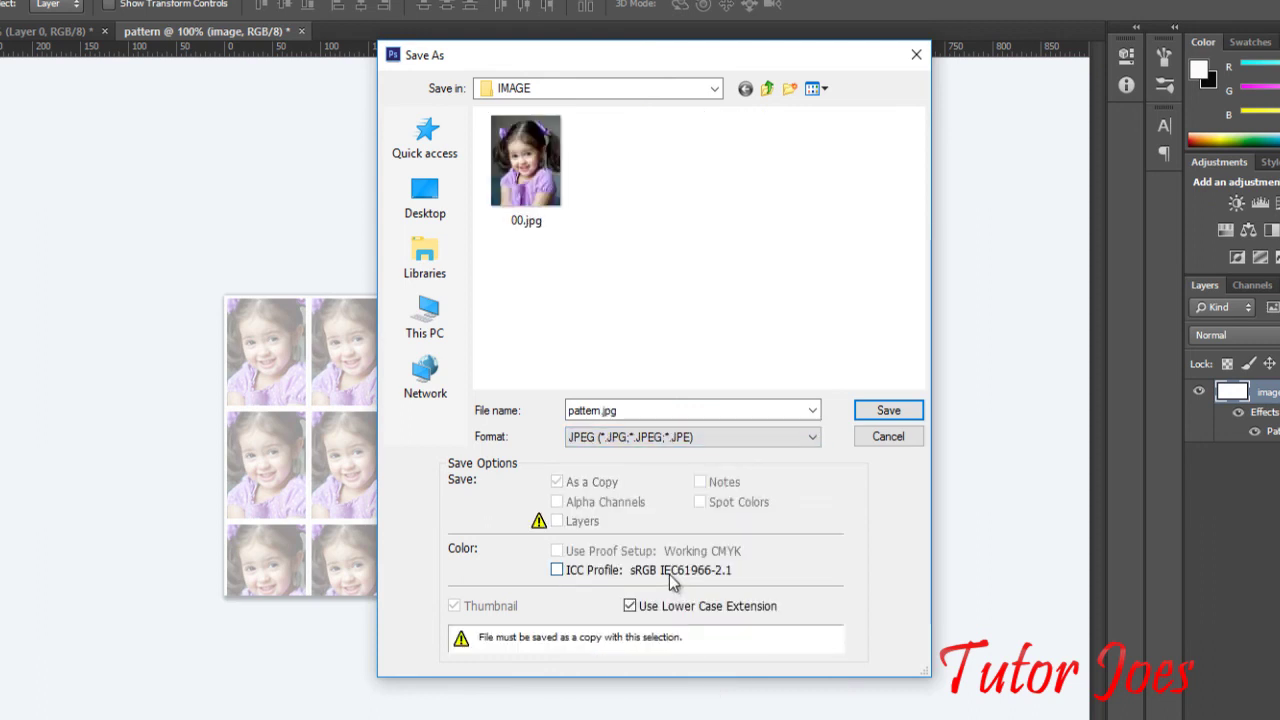
left_click(889, 411)
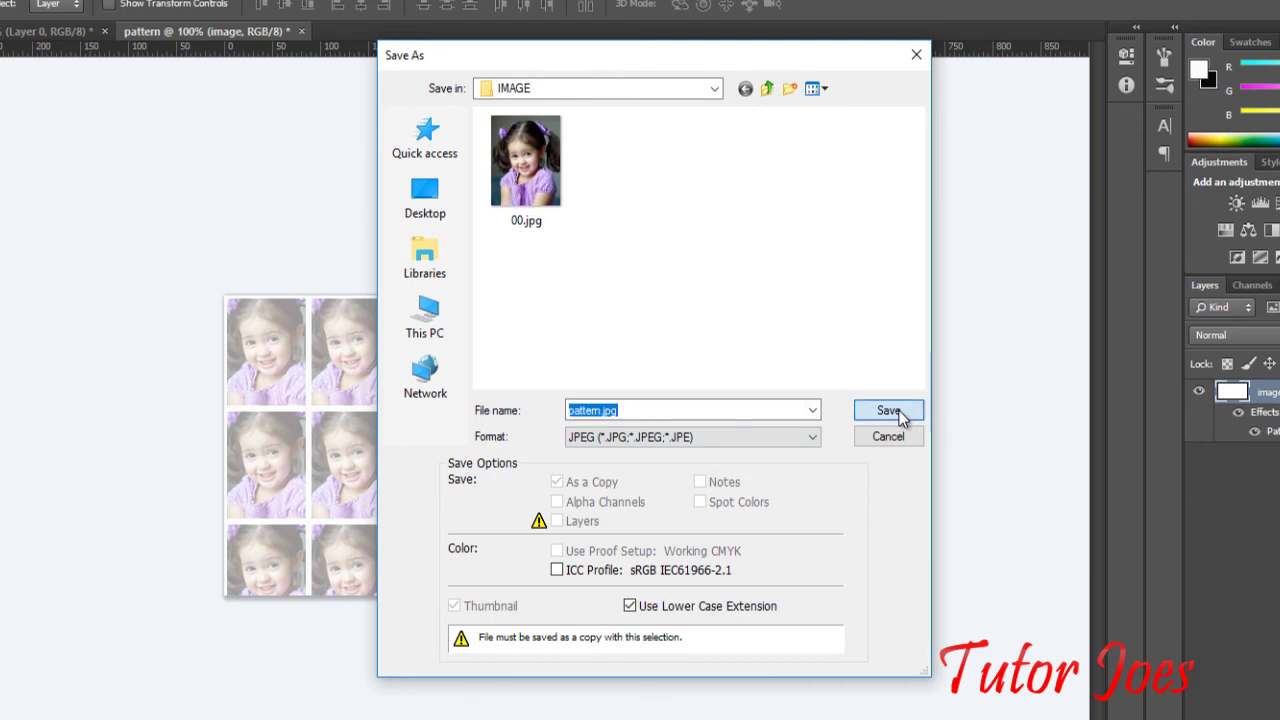
left_click(733, 190)
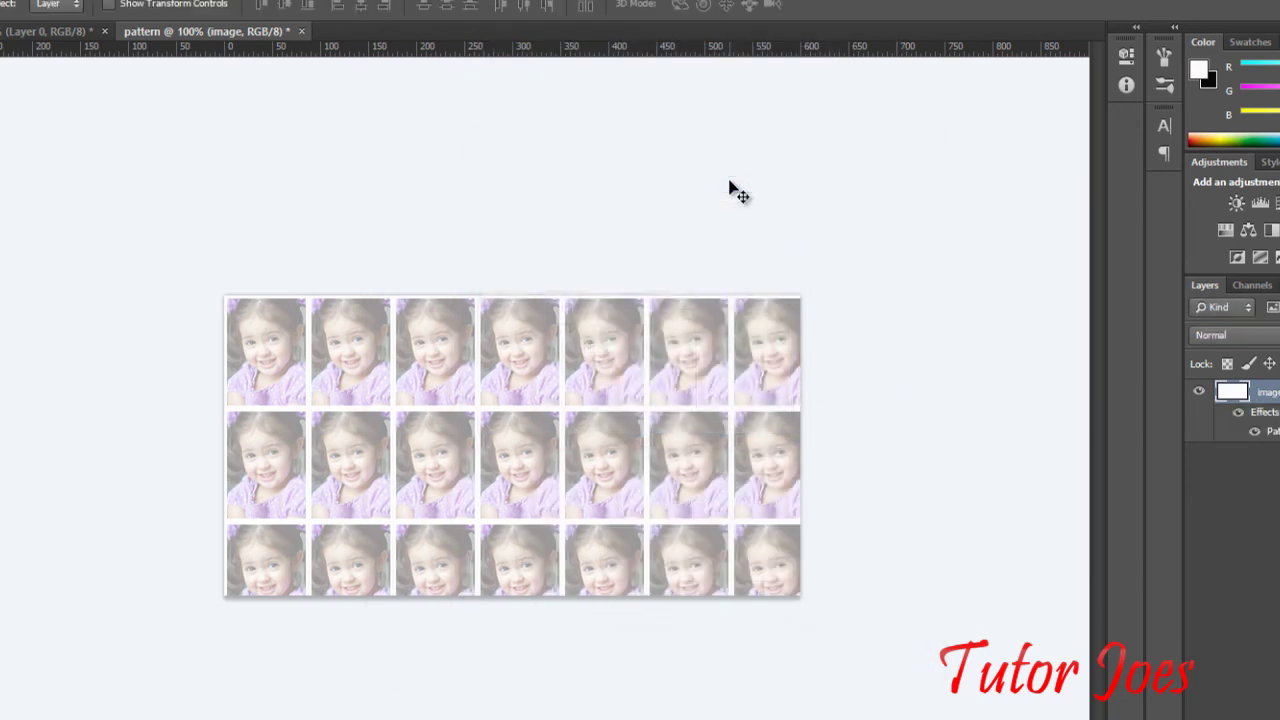